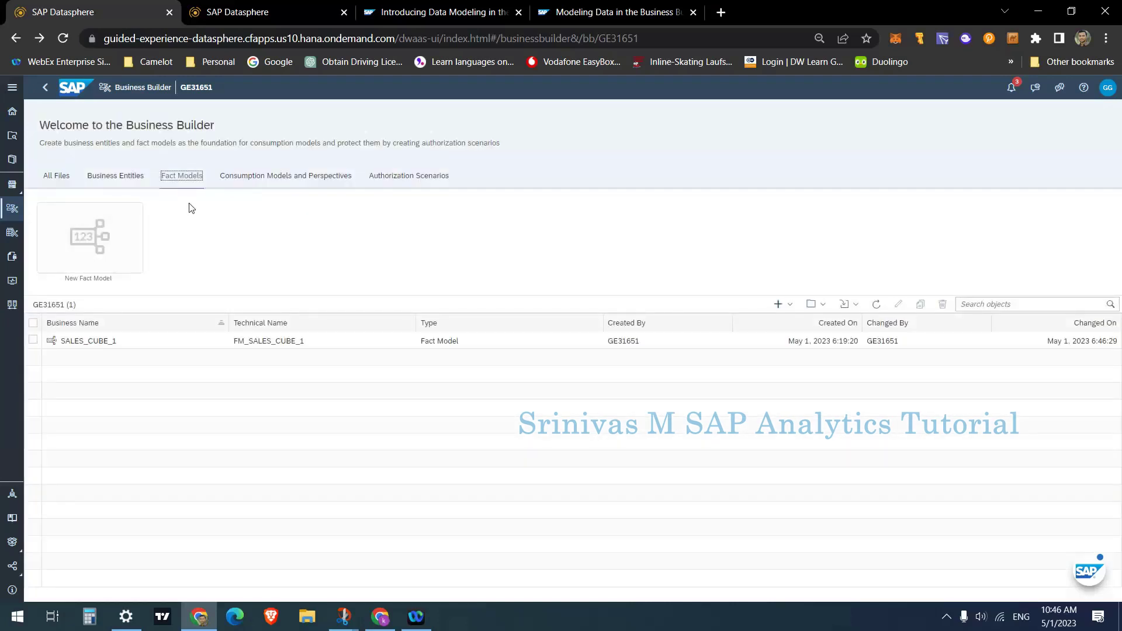
# Examine the help page section on combining business entities in fact and consumption models, including the use of an intermediate fact model
pyautogui.click(388, 17)
pyautogui.click(269, 12)
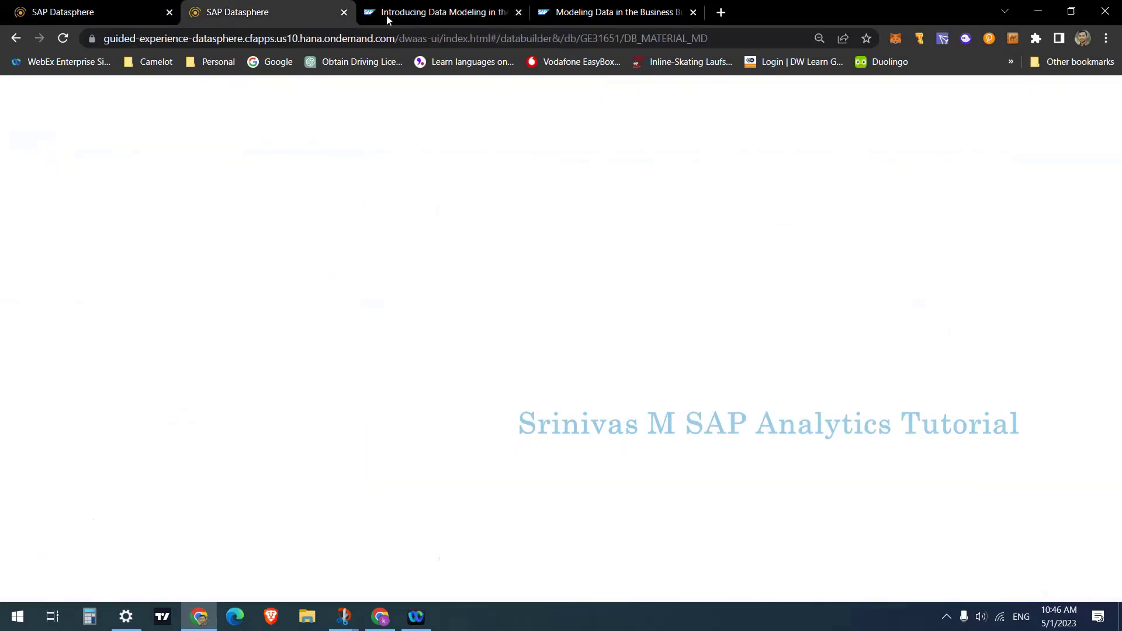
pyautogui.click(613, 11)
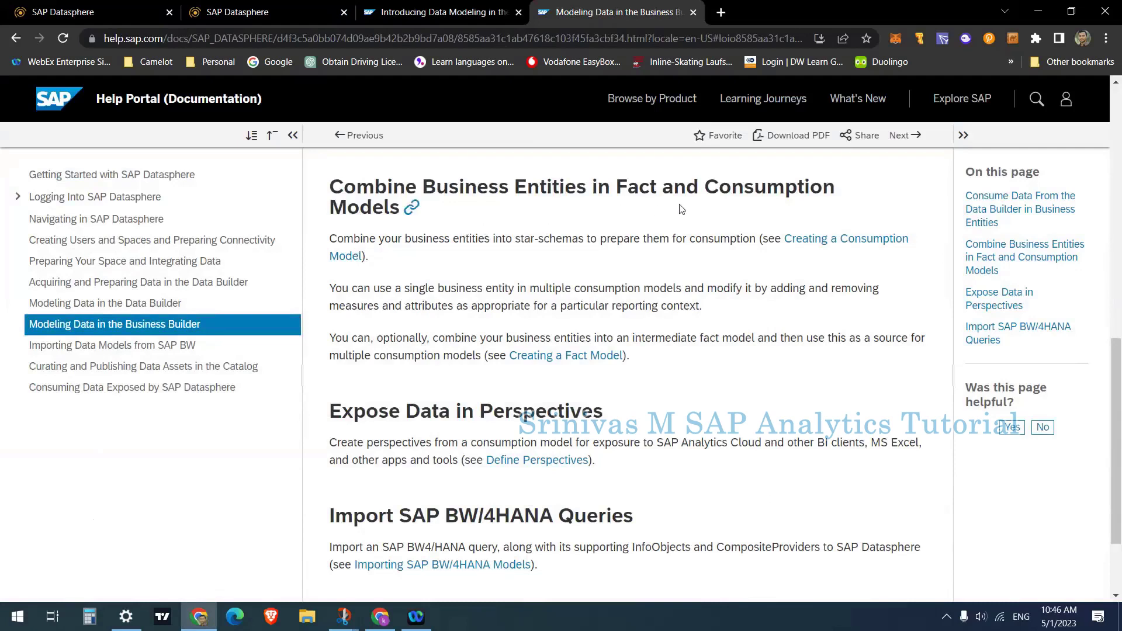
pyautogui.moveTo(363, 239); pyautogui.dragTo(730, 242)
pyautogui.moveTo(476, 287); pyautogui.dragTo(471, 288)
pyautogui.moveTo(336, 289); pyautogui.dragTo(723, 304)
pyautogui.moveTo(441, 320); pyautogui.dragTo(560, 307)
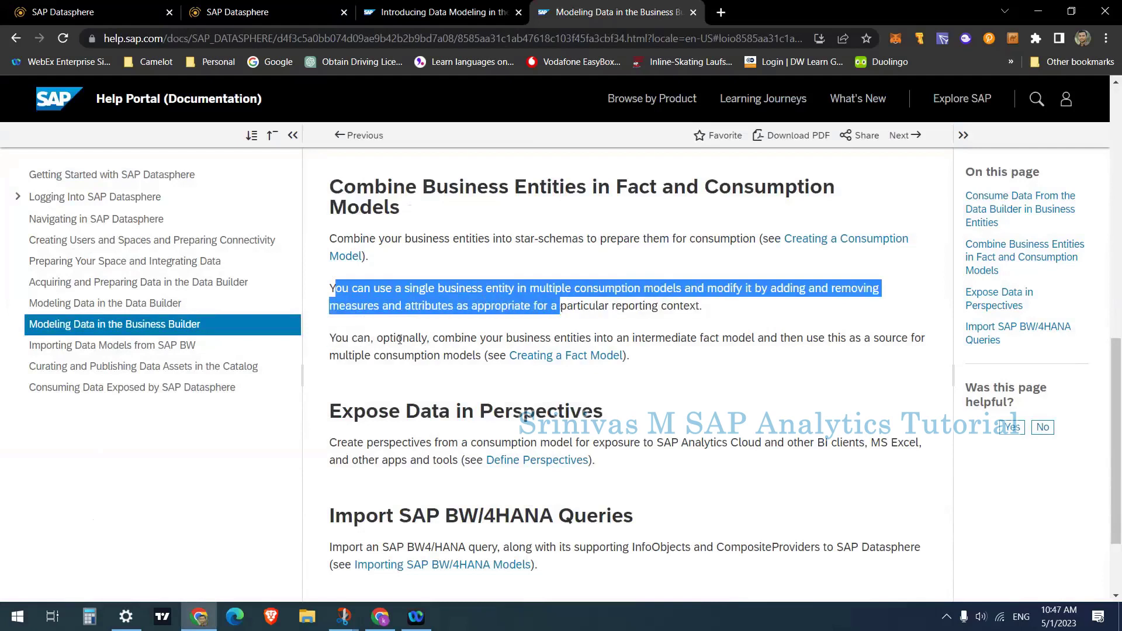
pyautogui.click(419, 299)
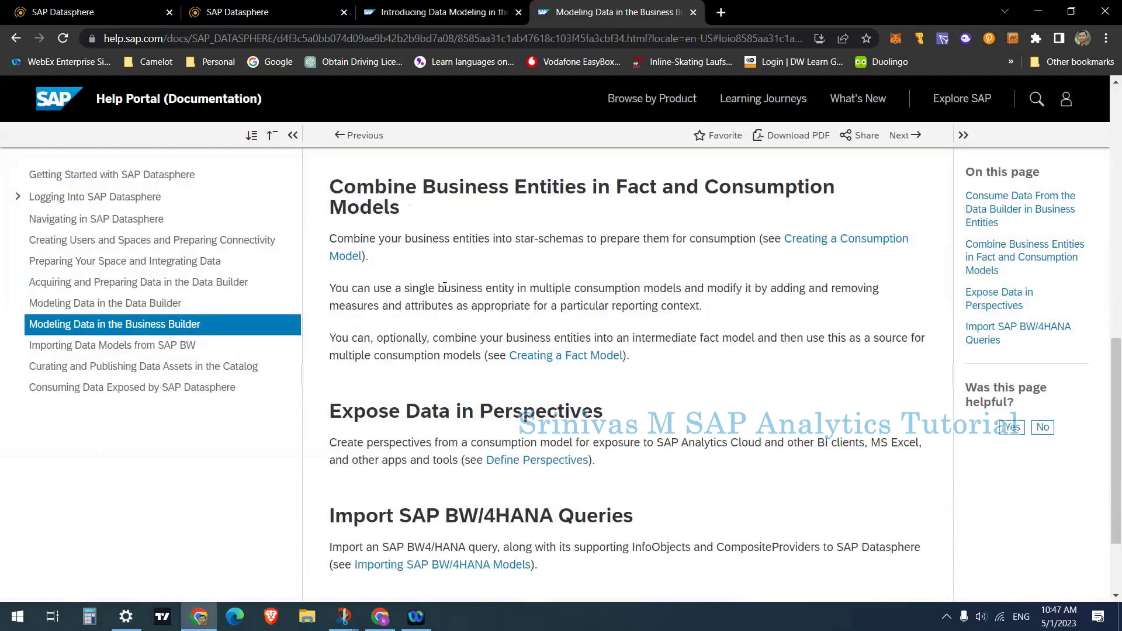
pyautogui.moveTo(440, 287); pyautogui.dragTo(530, 291)
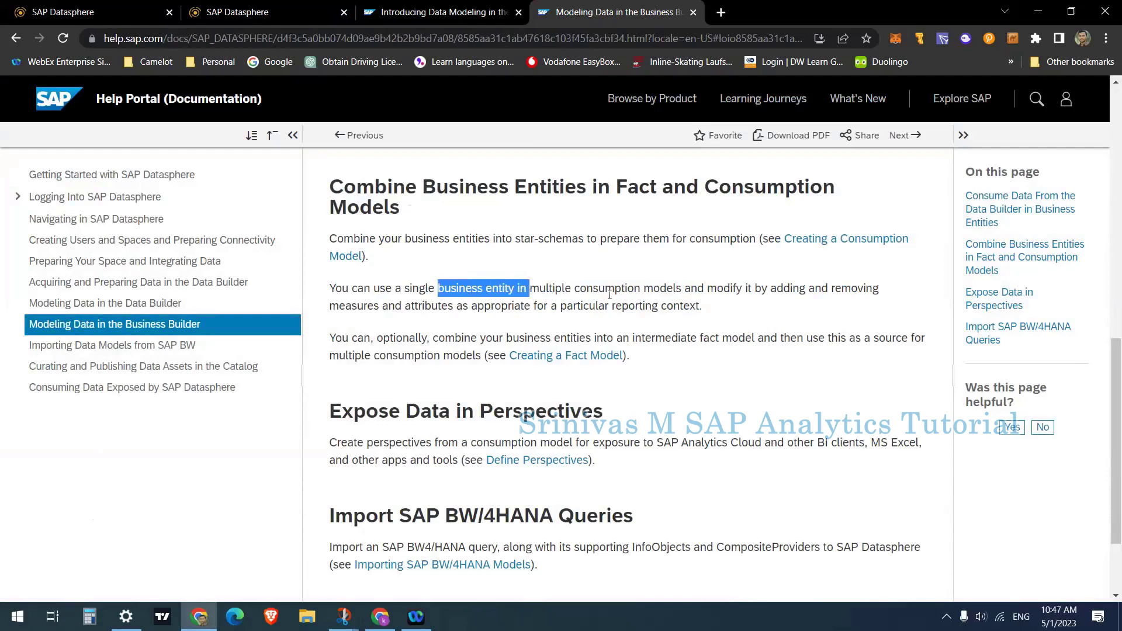
pyautogui.click(377, 302)
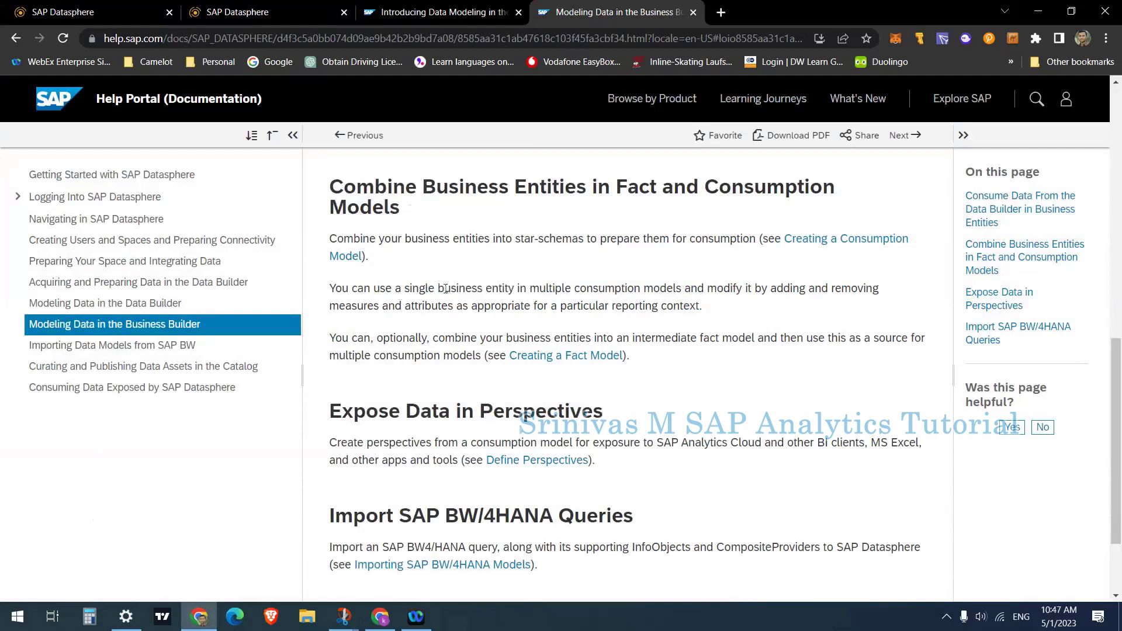
pyautogui.moveTo(446, 289); pyautogui.dragTo(495, 293)
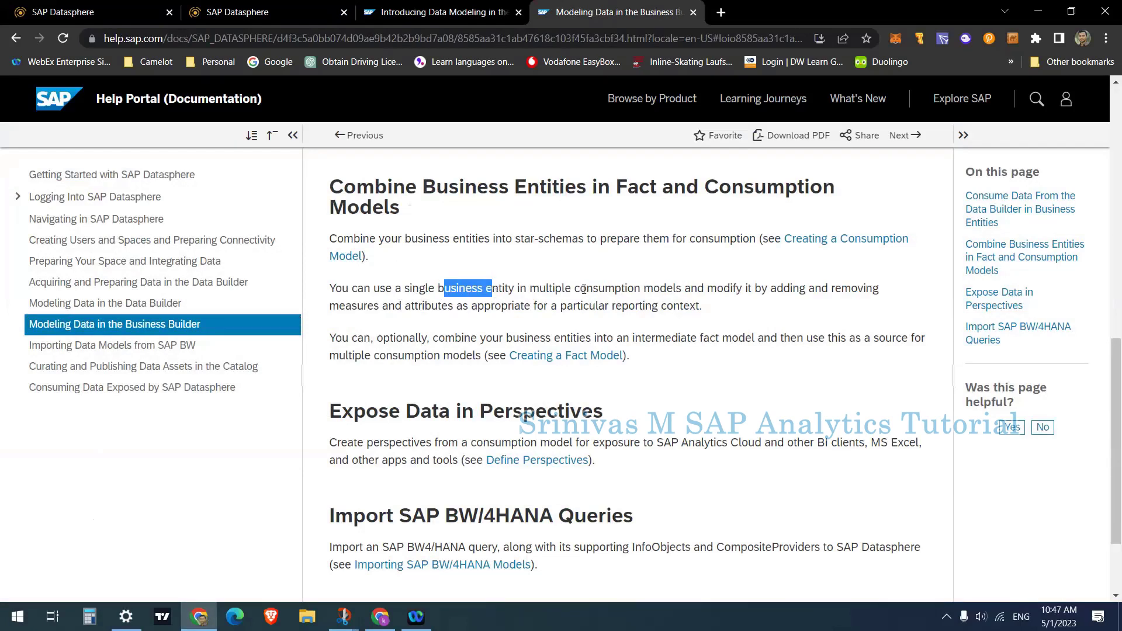
pyautogui.moveTo(581, 289); pyautogui.dragTo(670, 290)
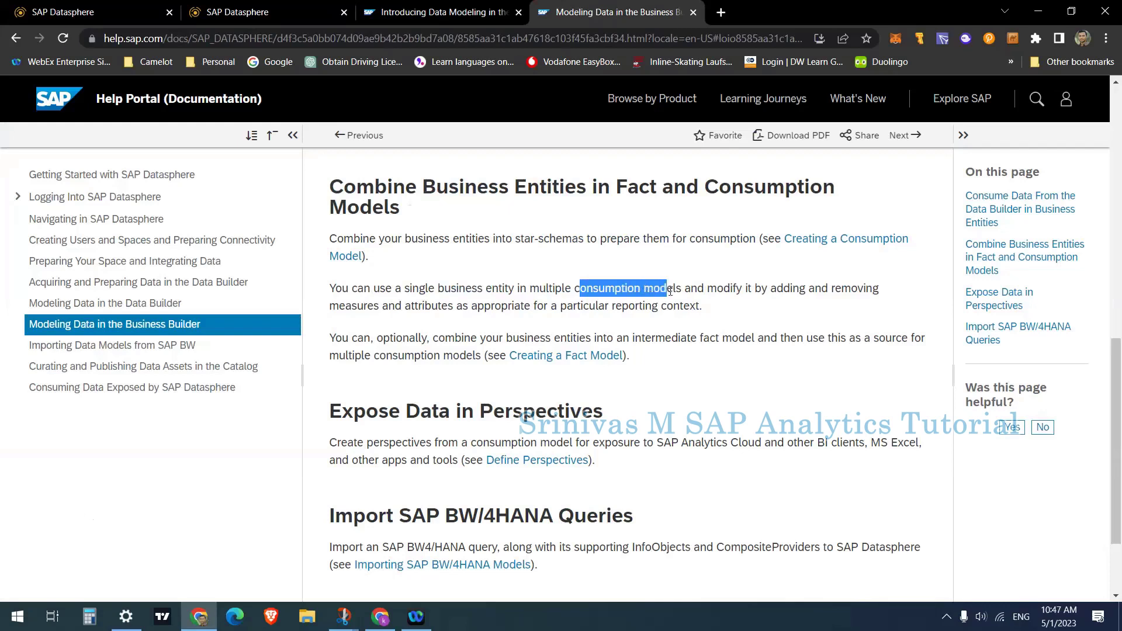
pyautogui.click(501, 310)
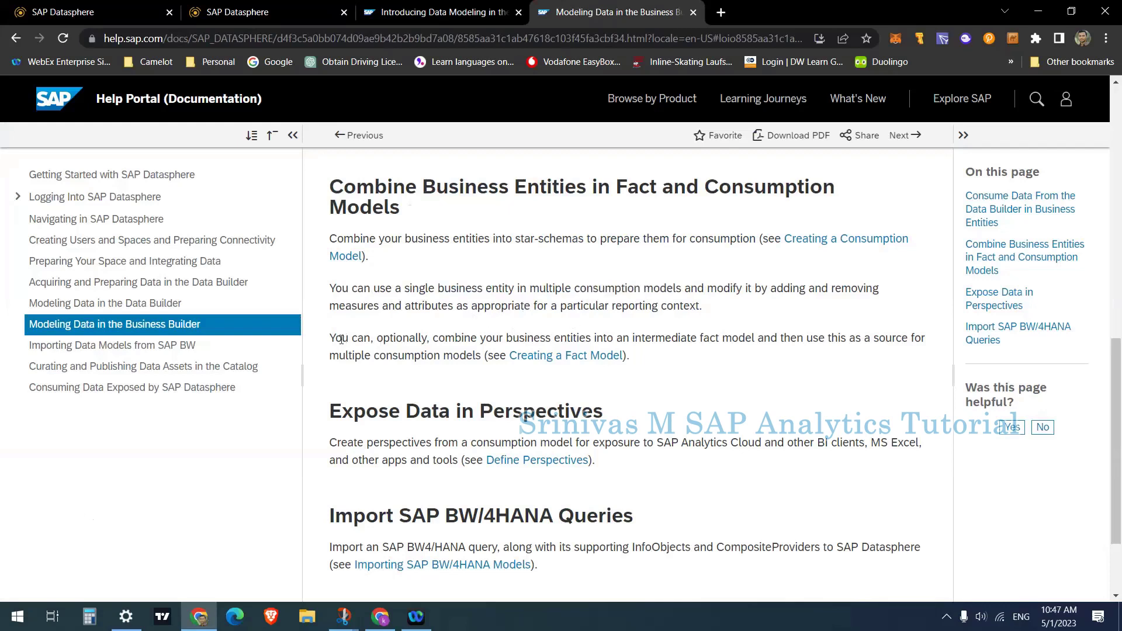
pyautogui.moveTo(342, 339); pyautogui.dragTo(478, 343)
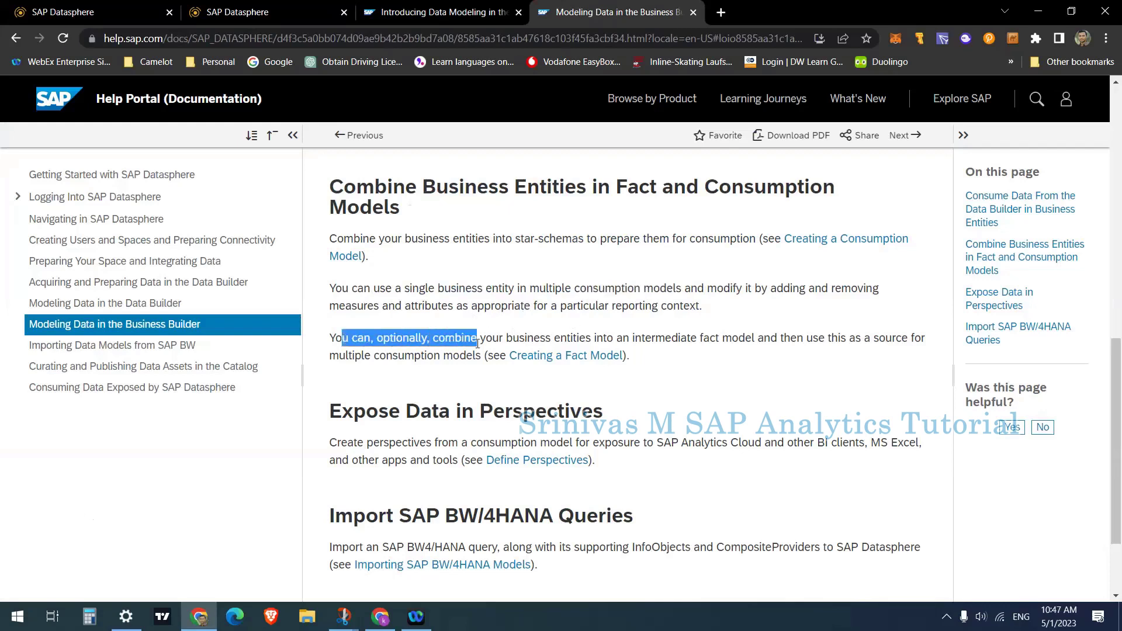
pyautogui.click(394, 383)
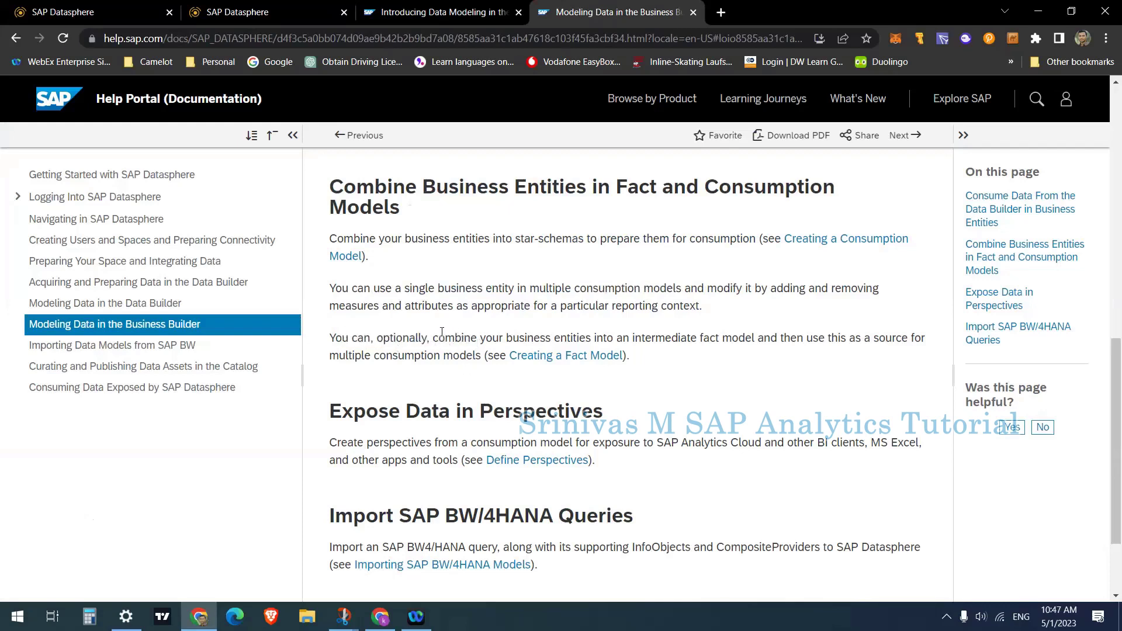
pyautogui.moveTo(442, 339); pyautogui.dragTo(886, 338)
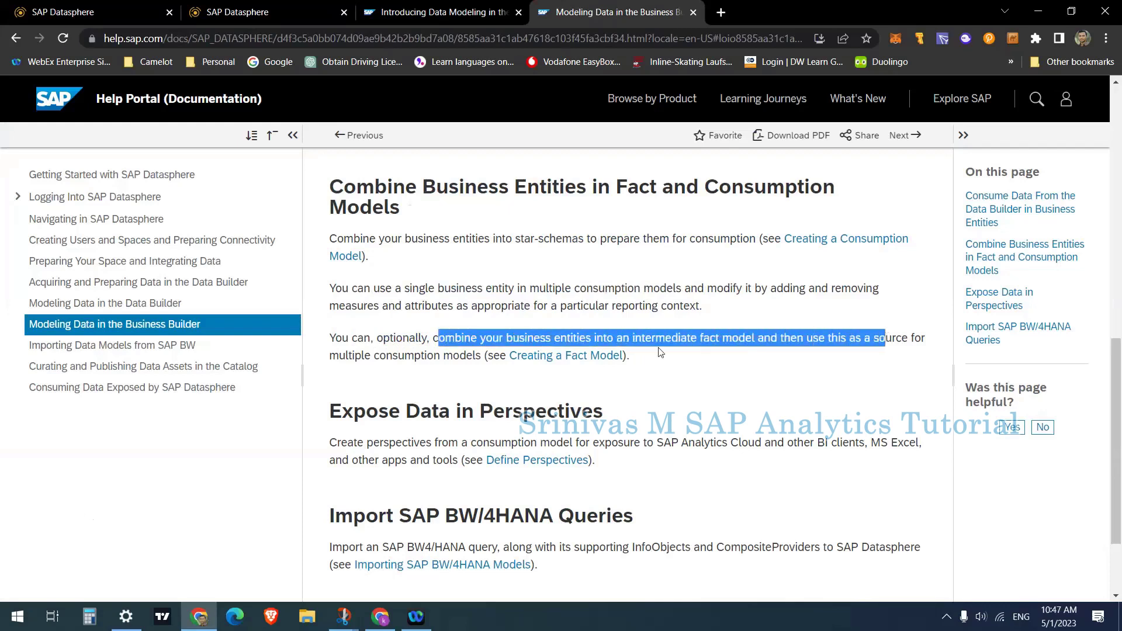
pyautogui.moveTo(659, 349); pyautogui.dragTo(428, 355)
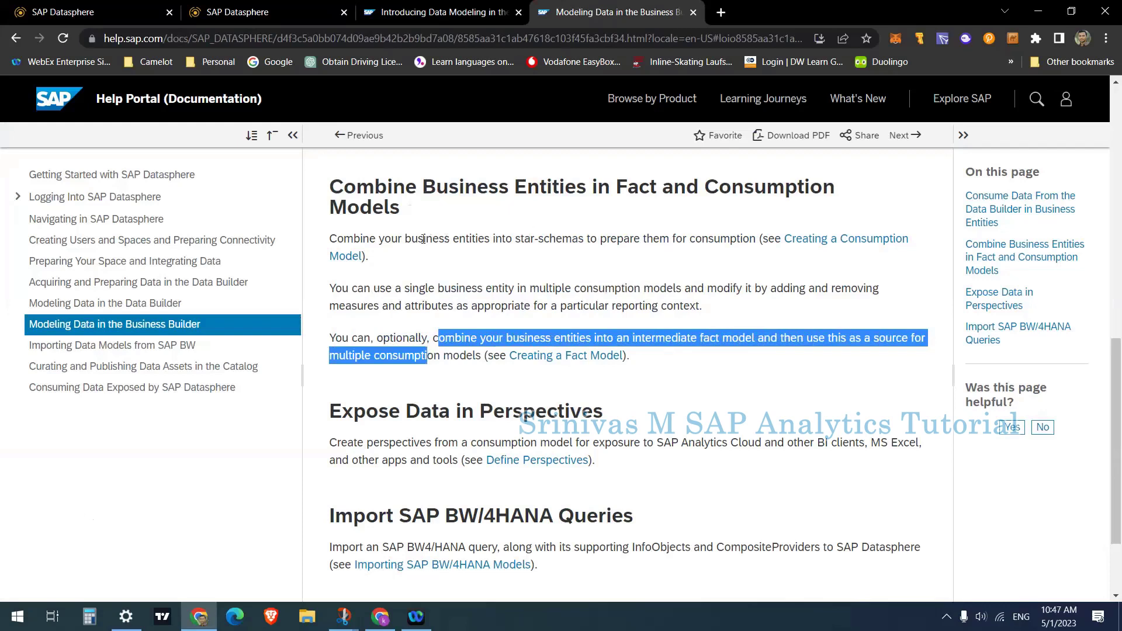
pyautogui.moveTo(423, 240); pyautogui.dragTo(476, 251)
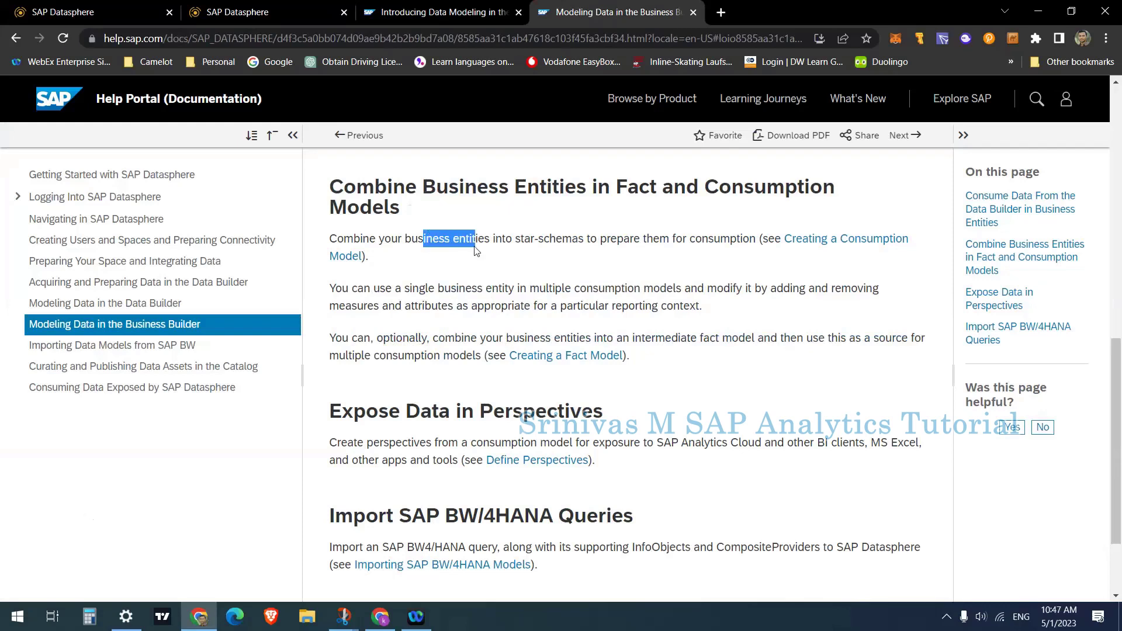
pyautogui.click(436, 261)
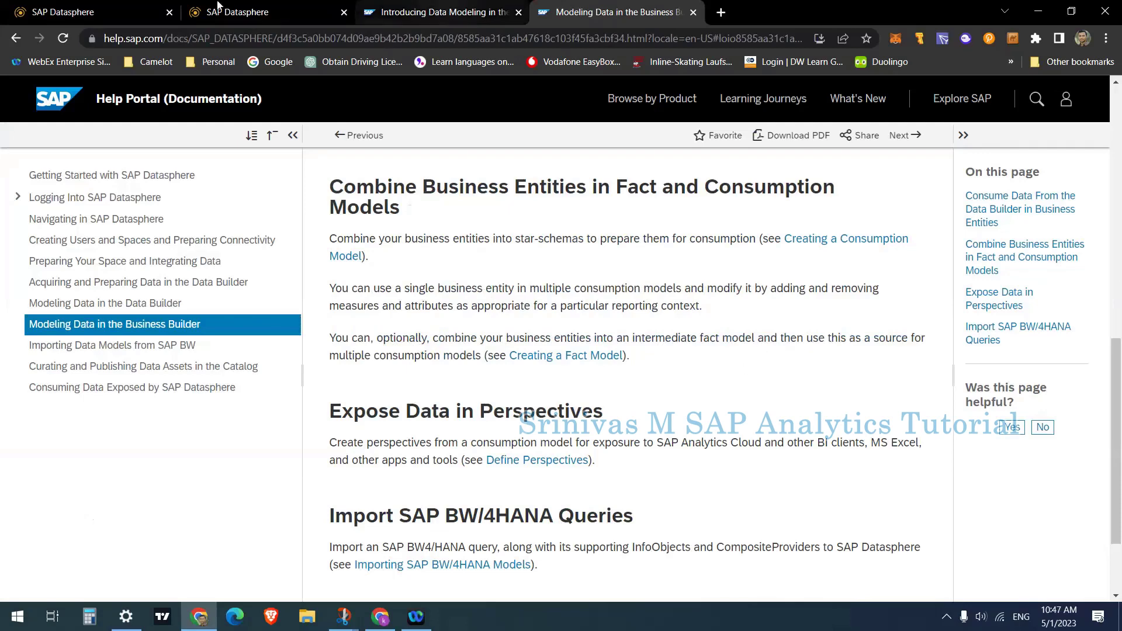
# Switch back to SAP Datasphere and start a new fact model with the business name SALES_CUBE_2
pyautogui.click(116, 7)
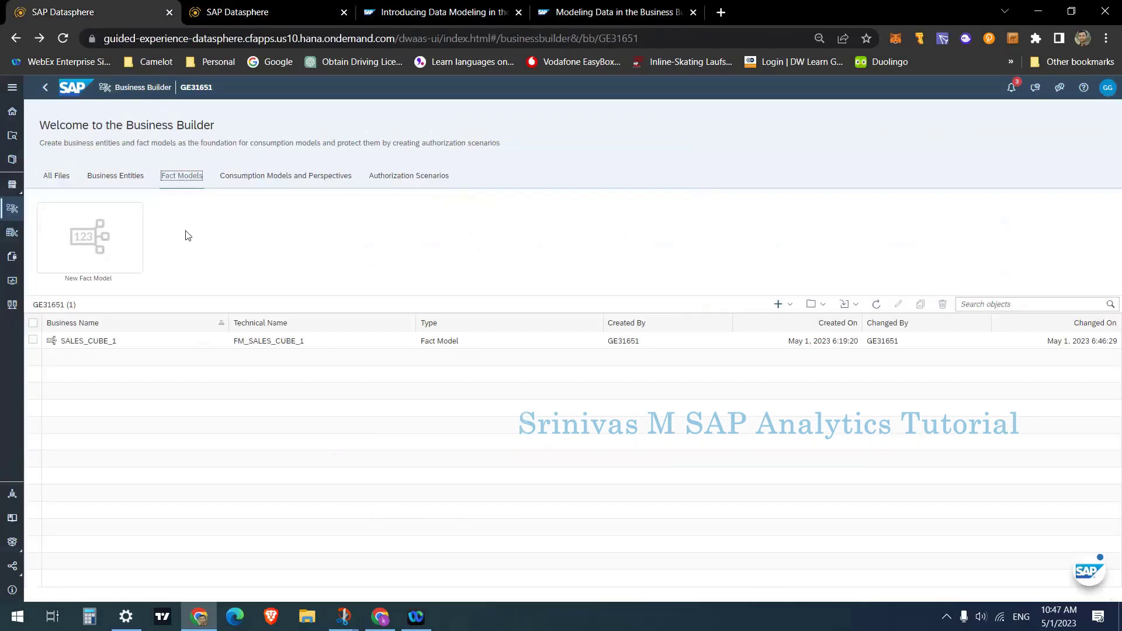
pyautogui.click(90, 237)
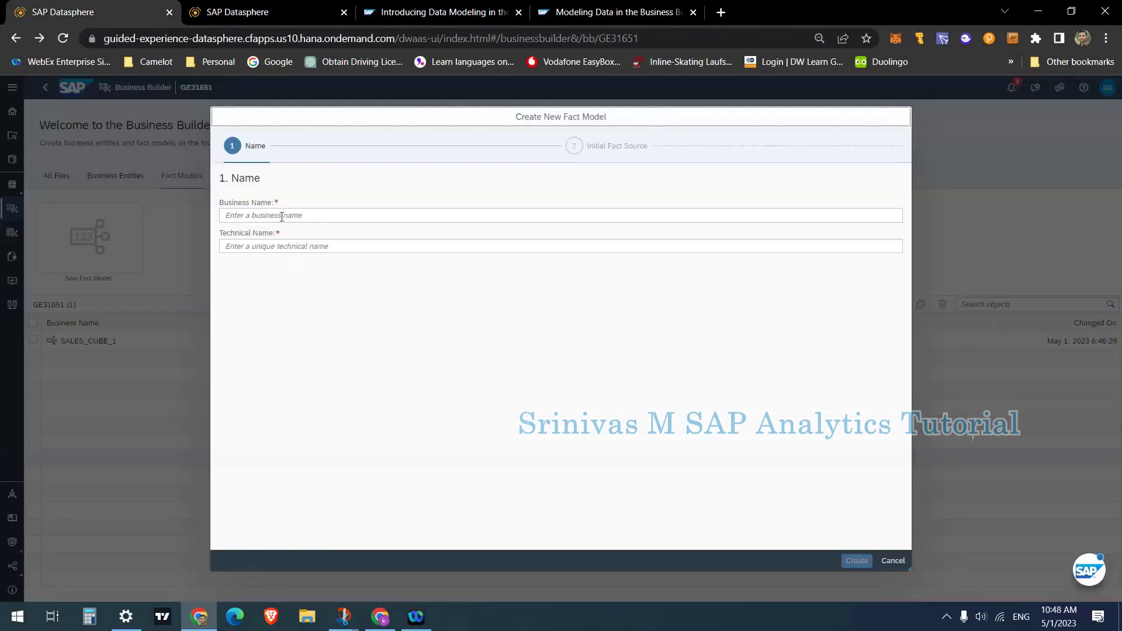
pyautogui.click(282, 217)
pyautogui.write('SALES_CUBE')
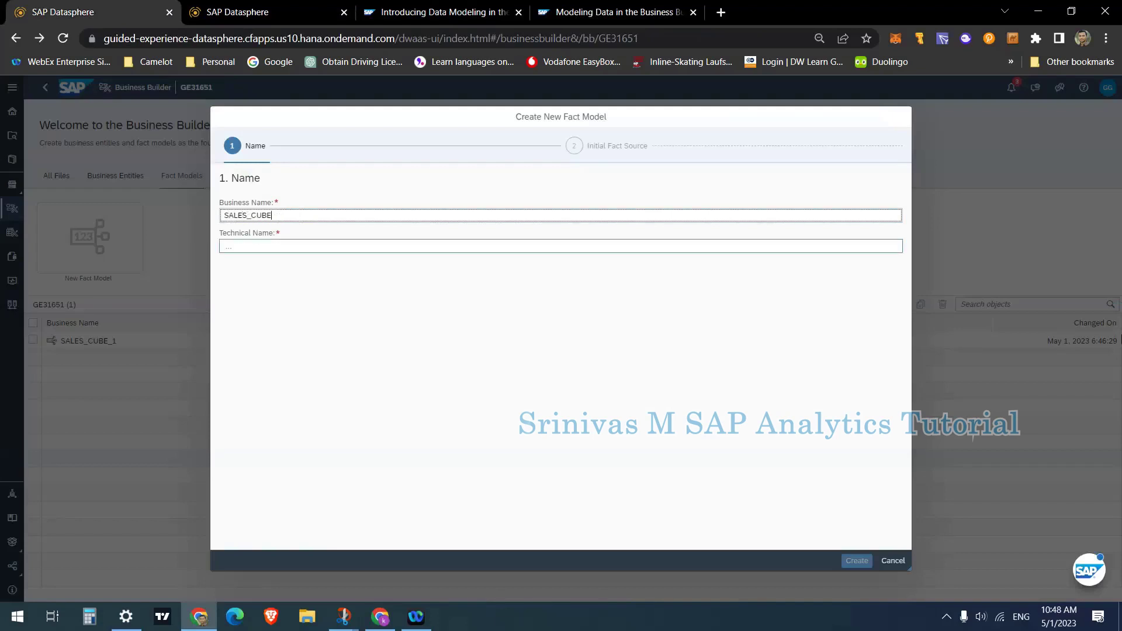
pyautogui.write('_2')
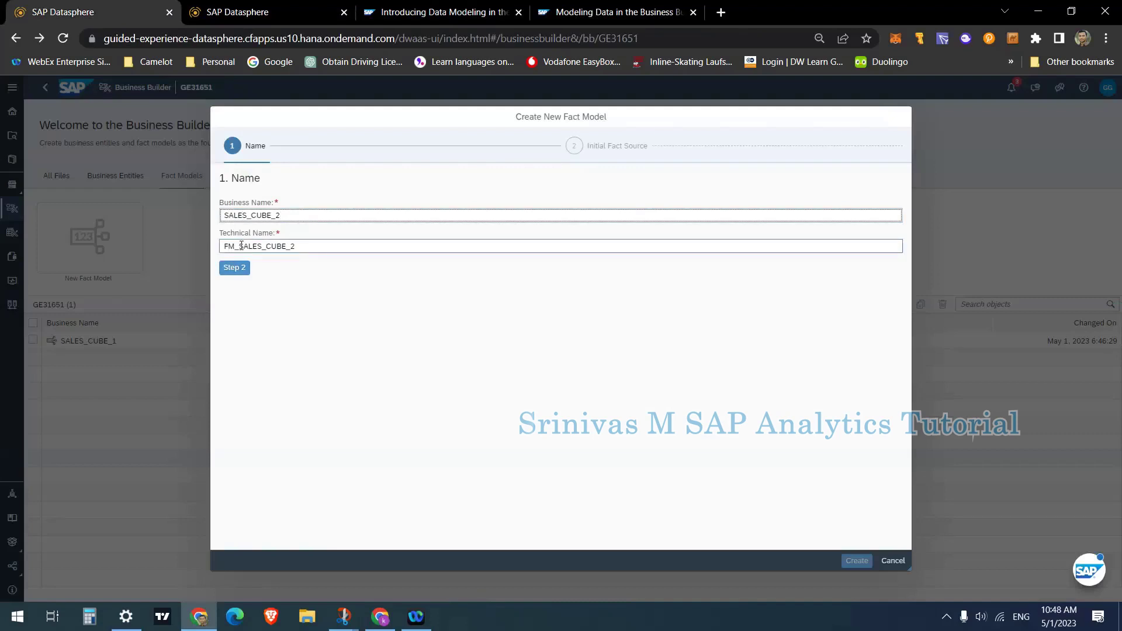
pyautogui.click(238, 269)
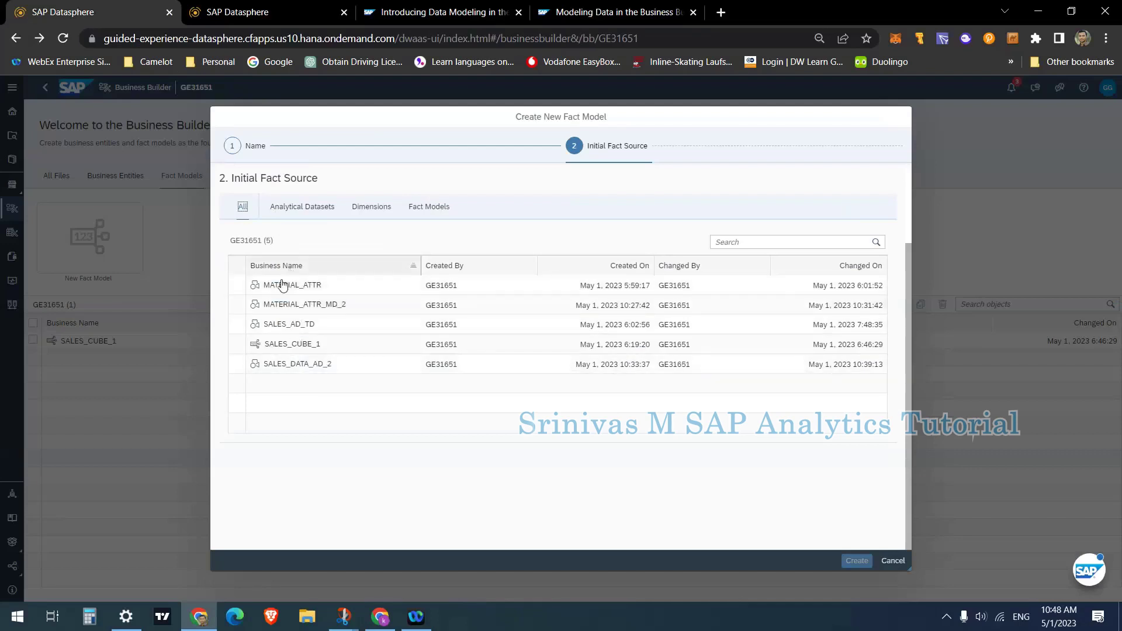
# Choose SALES_DATA_AD_2 as the initial fact source and create the fact model with the default source alias
pyautogui.click(301, 207)
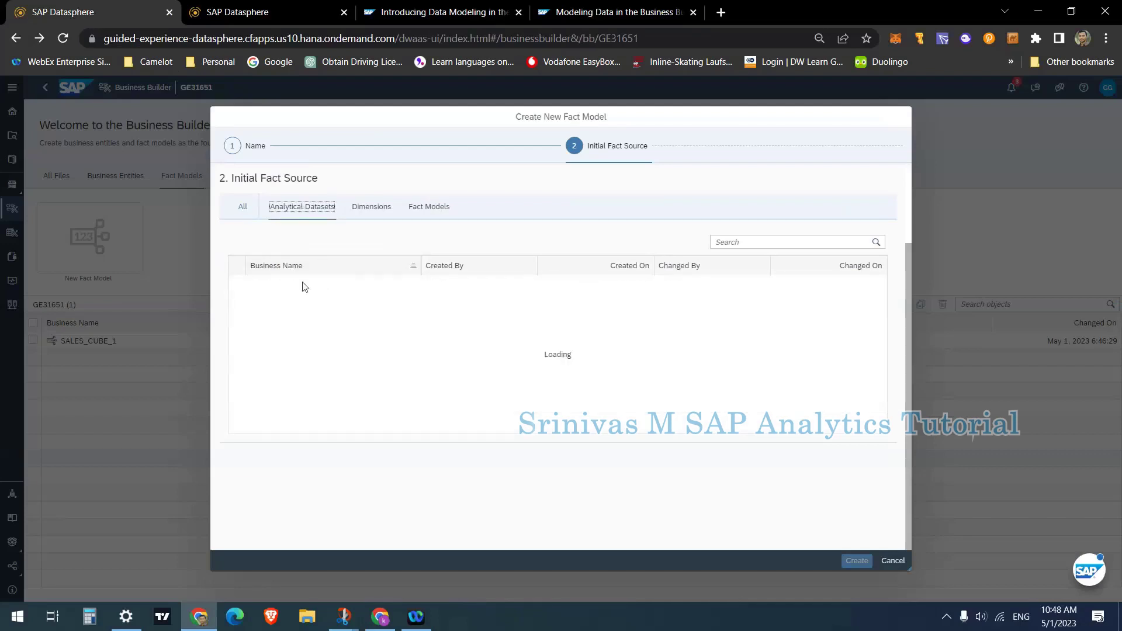
pyautogui.click(375, 209)
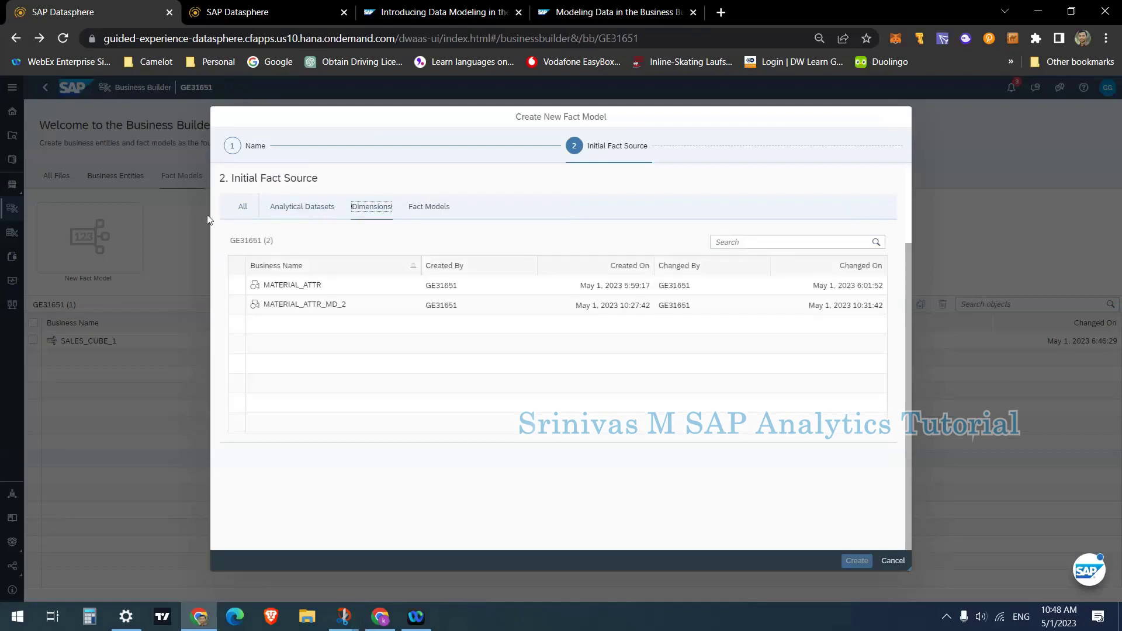
pyautogui.click(243, 208)
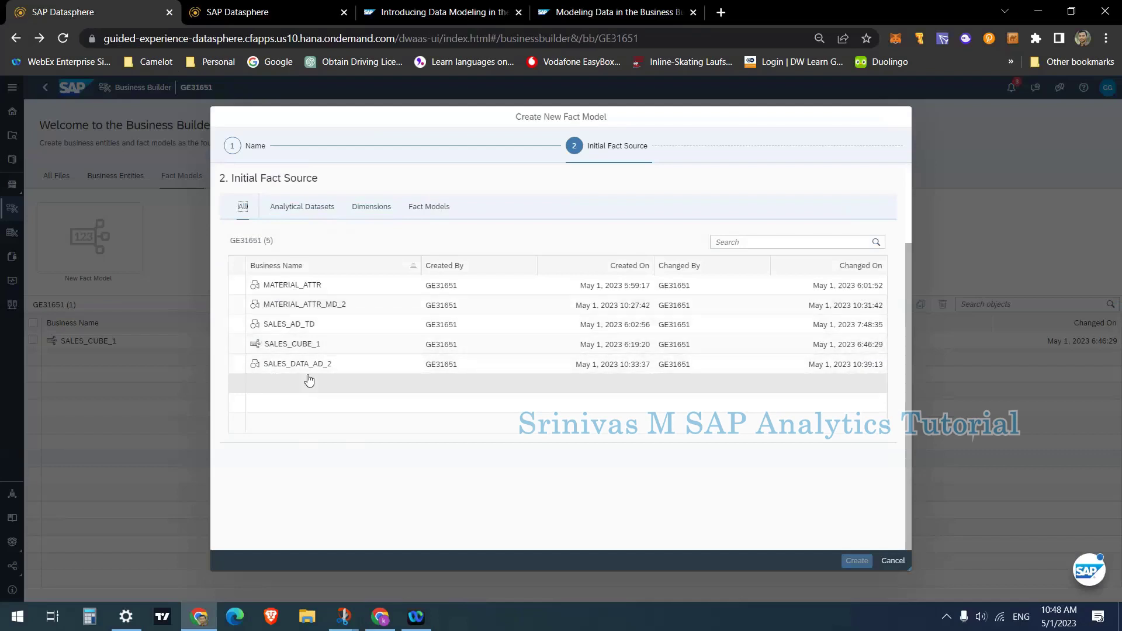
pyautogui.click(286, 369)
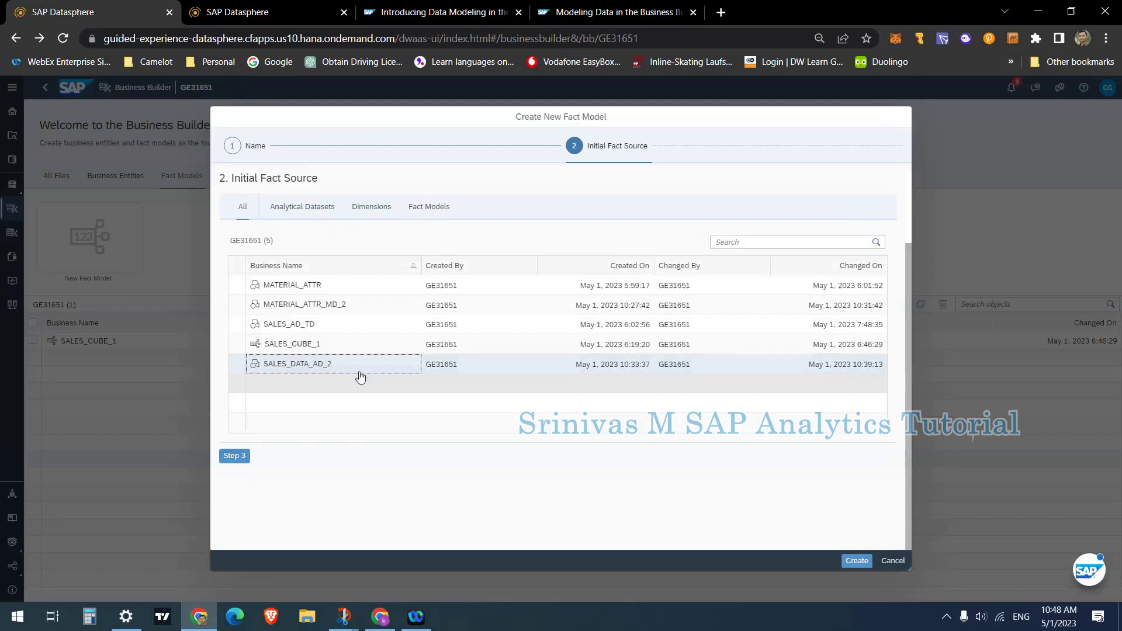
pyautogui.click(235, 457)
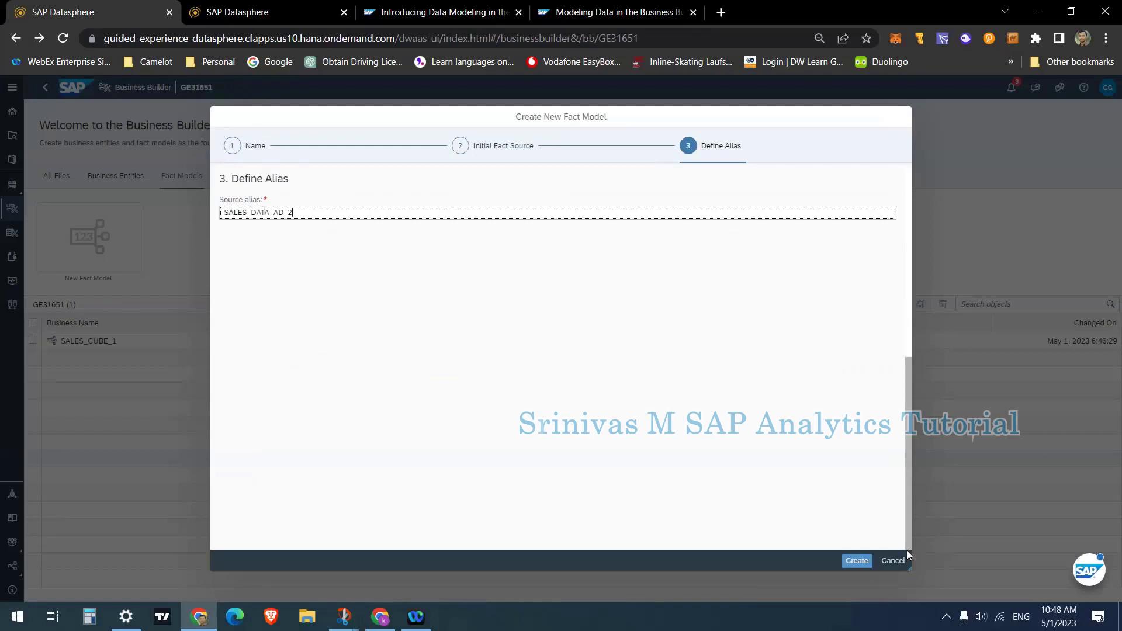
pyautogui.click(858, 561)
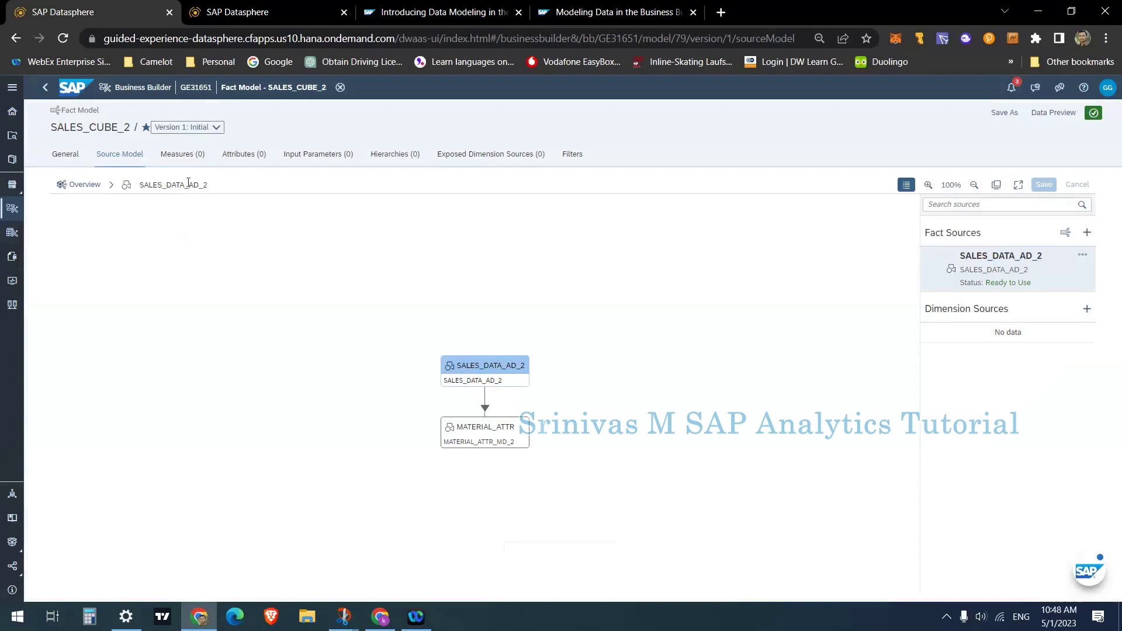
pyautogui.click(481, 381)
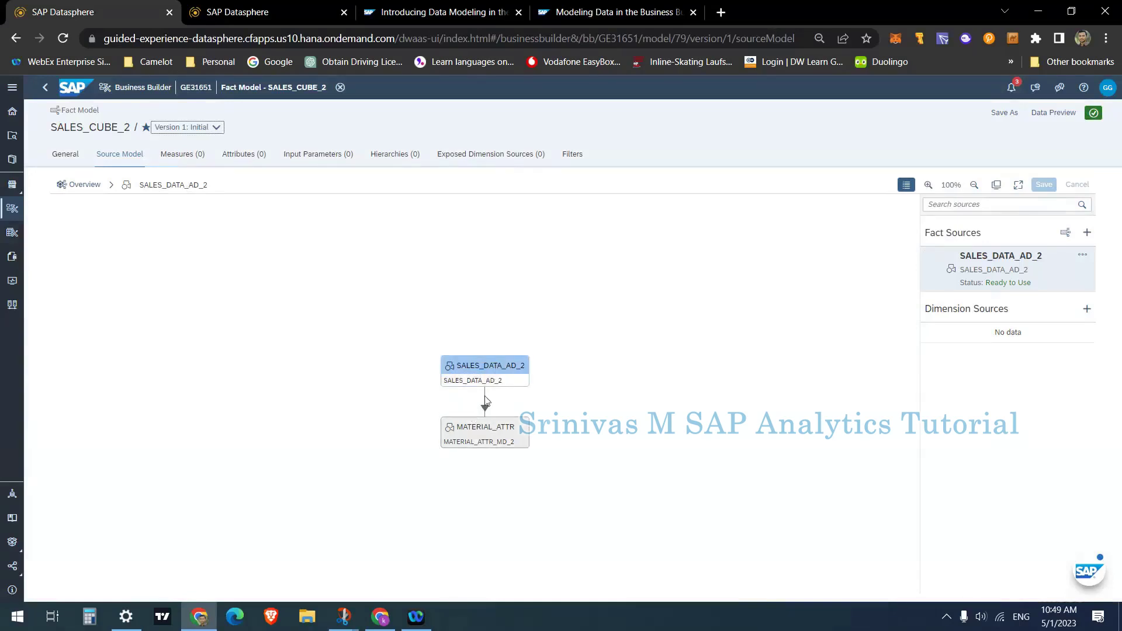
pyautogui.moveTo(464, 442); pyautogui.dragTo(751, 425)
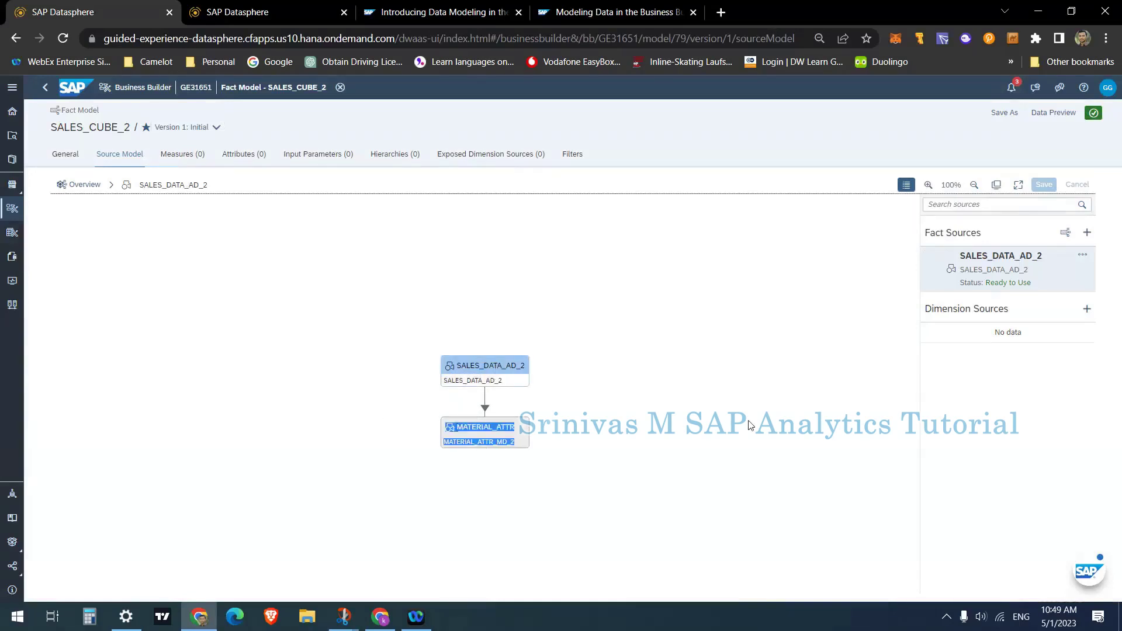
pyautogui.click(959, 330)
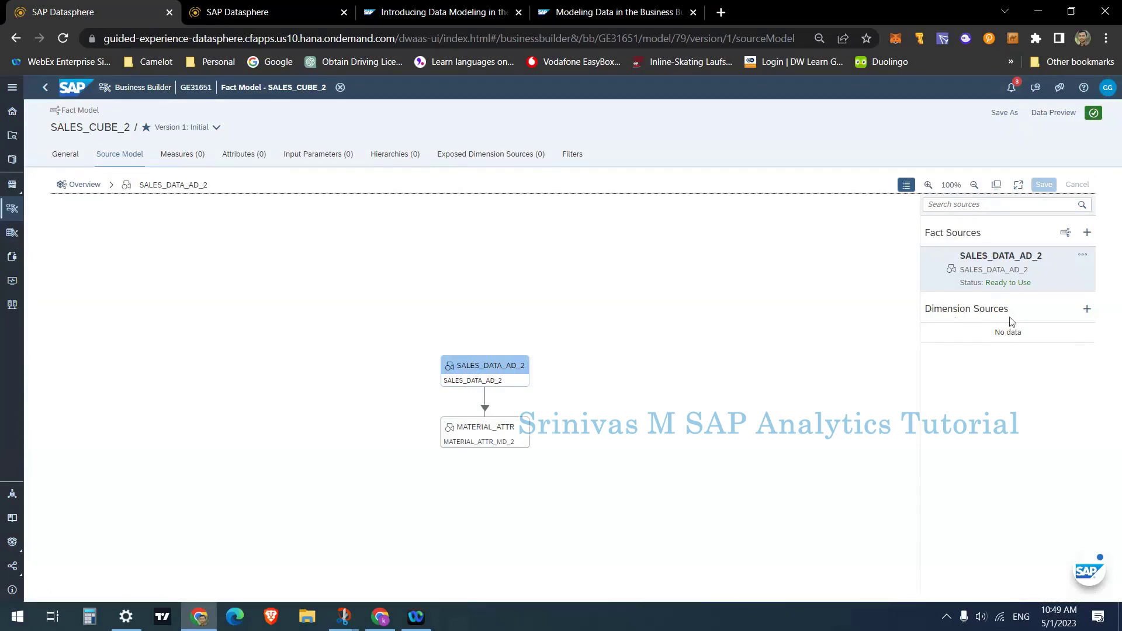
# Choose MATERIAL_ATTR_MD_2 as a new dimension source, keep its default alias, and link it to the MATERIAL_ATTR node under SALES_DATA_AD_2
pyautogui.click(1085, 320)
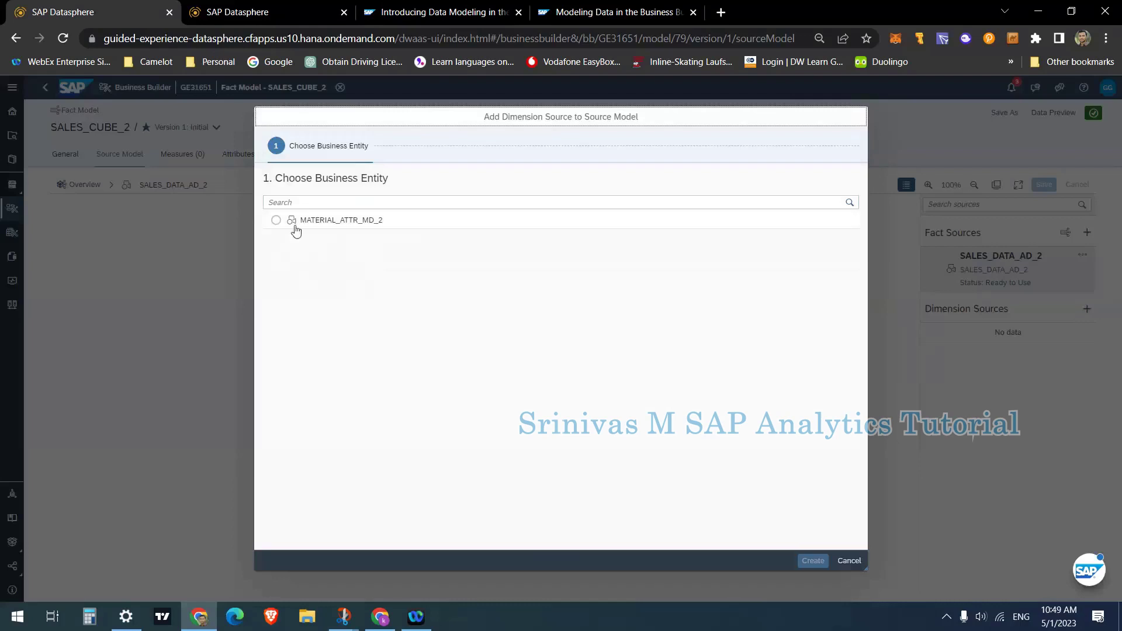
pyautogui.click(276, 220)
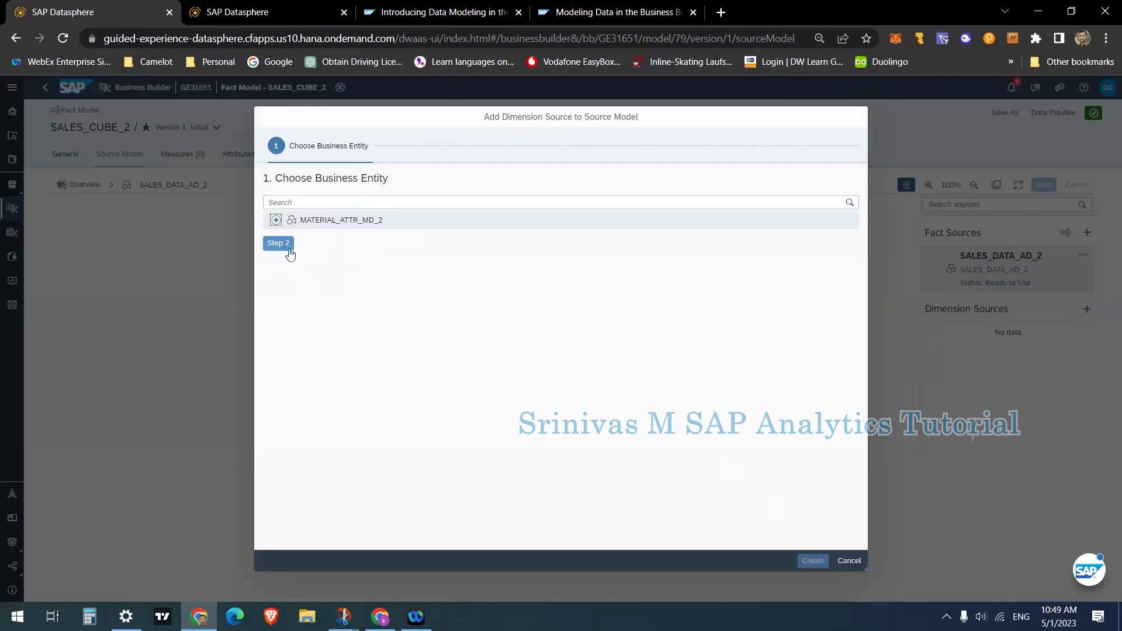
pyautogui.click(278, 264)
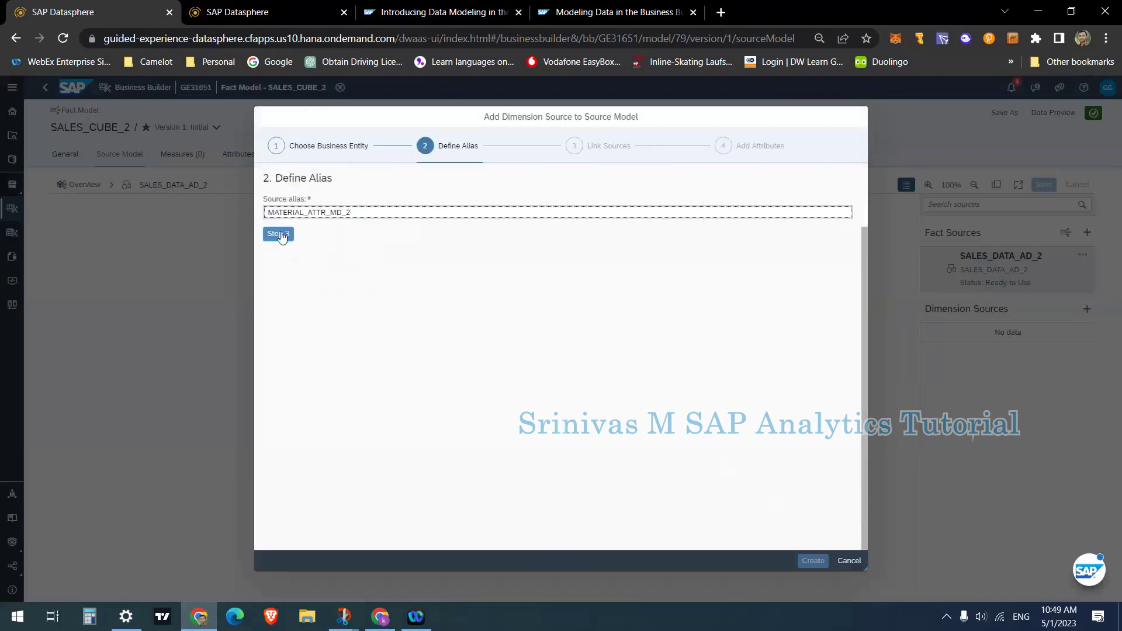
pyautogui.click(277, 234)
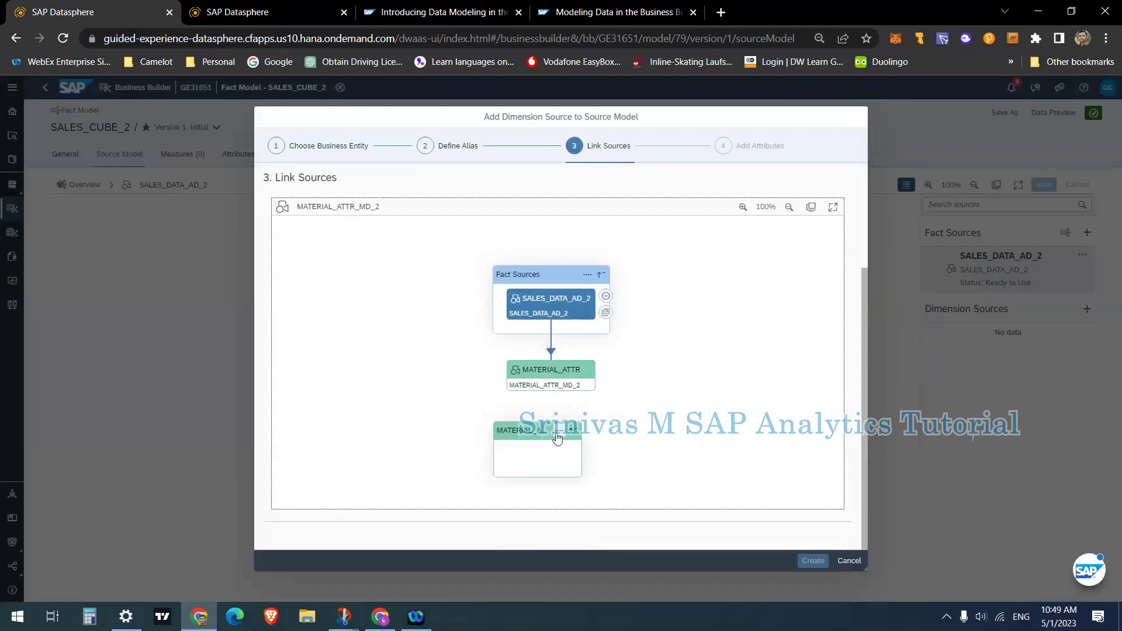
pyautogui.click(569, 377)
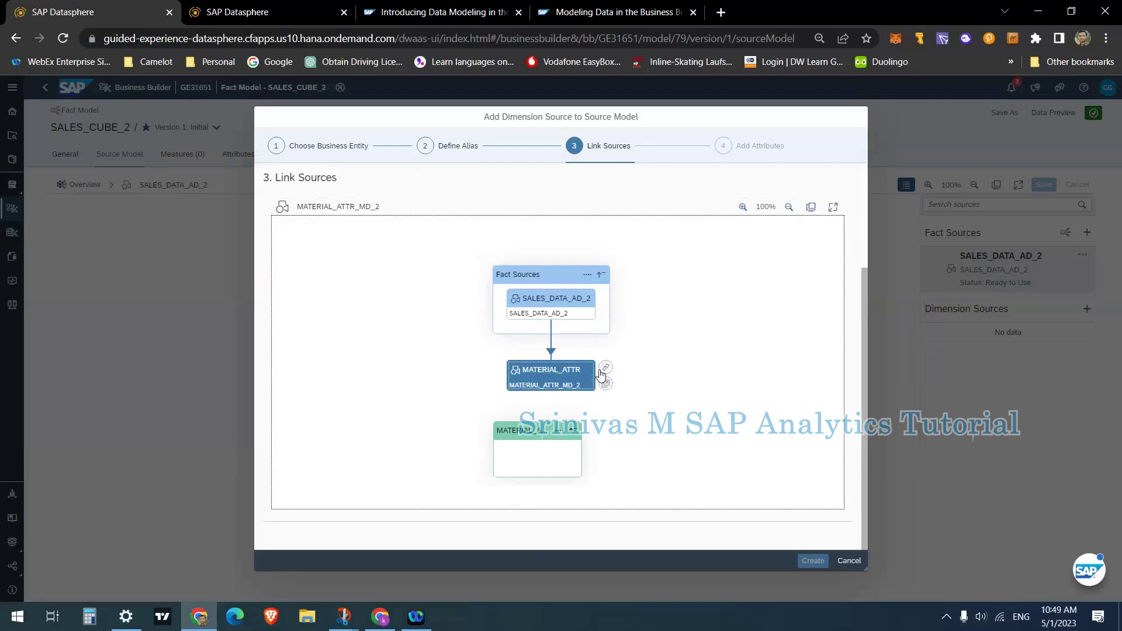
pyautogui.click(606, 370)
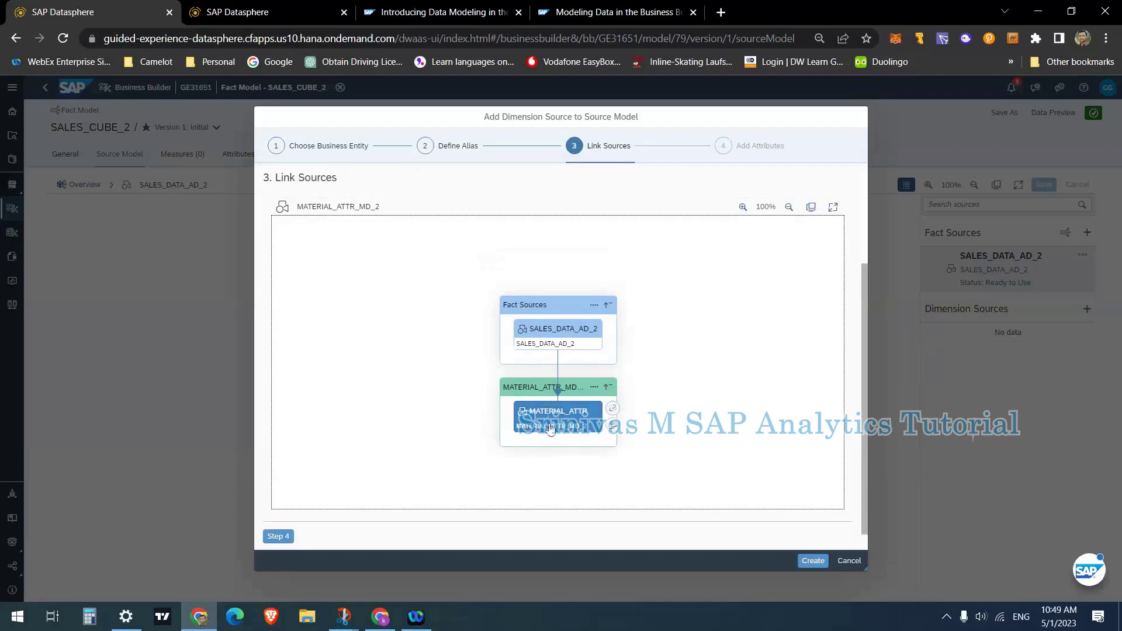
# Select the attributes MAT_GRP, MAT_TYPE and WEIGHT for the MATERIAL_ATTR_MD_2 dimension source and create it
pyautogui.click(286, 537)
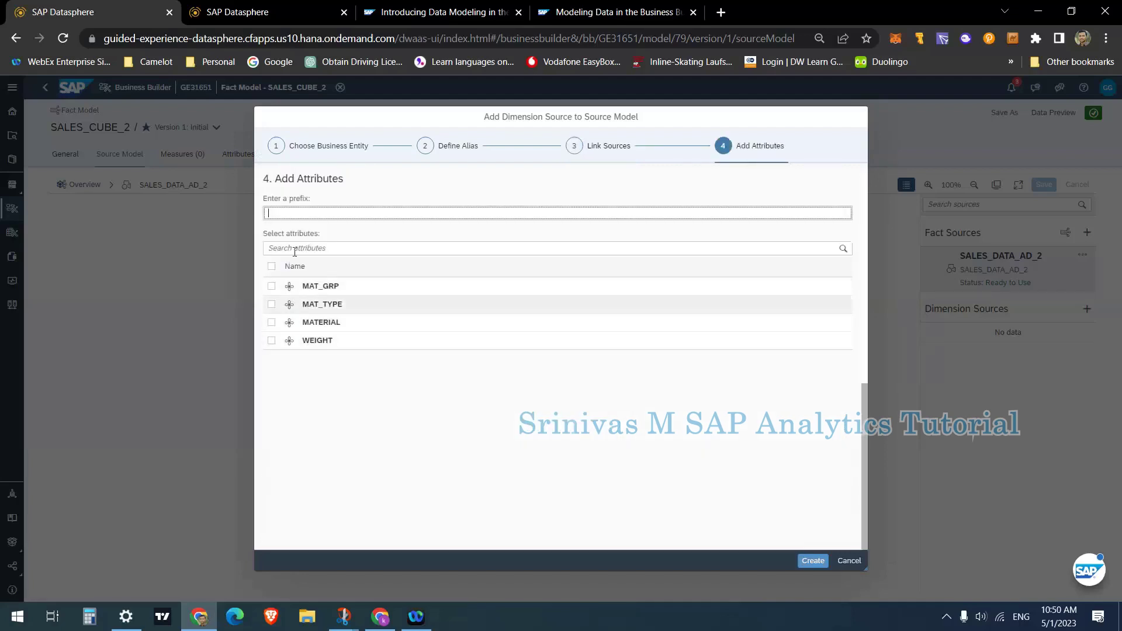
pyautogui.click(271, 287)
pyautogui.click(272, 305)
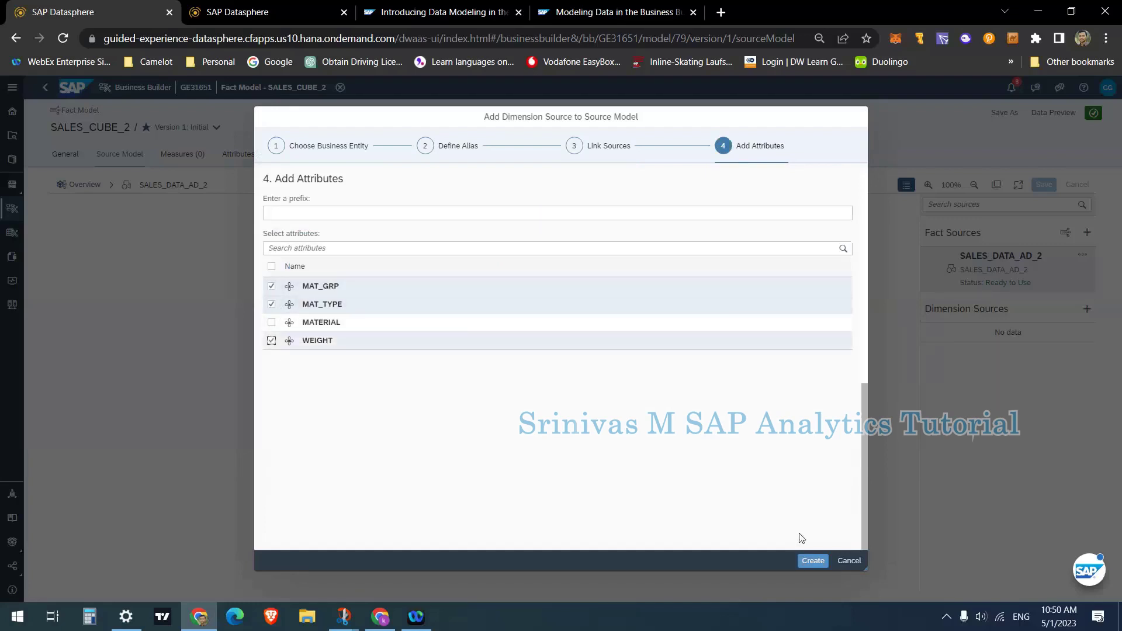
pyautogui.click(813, 563)
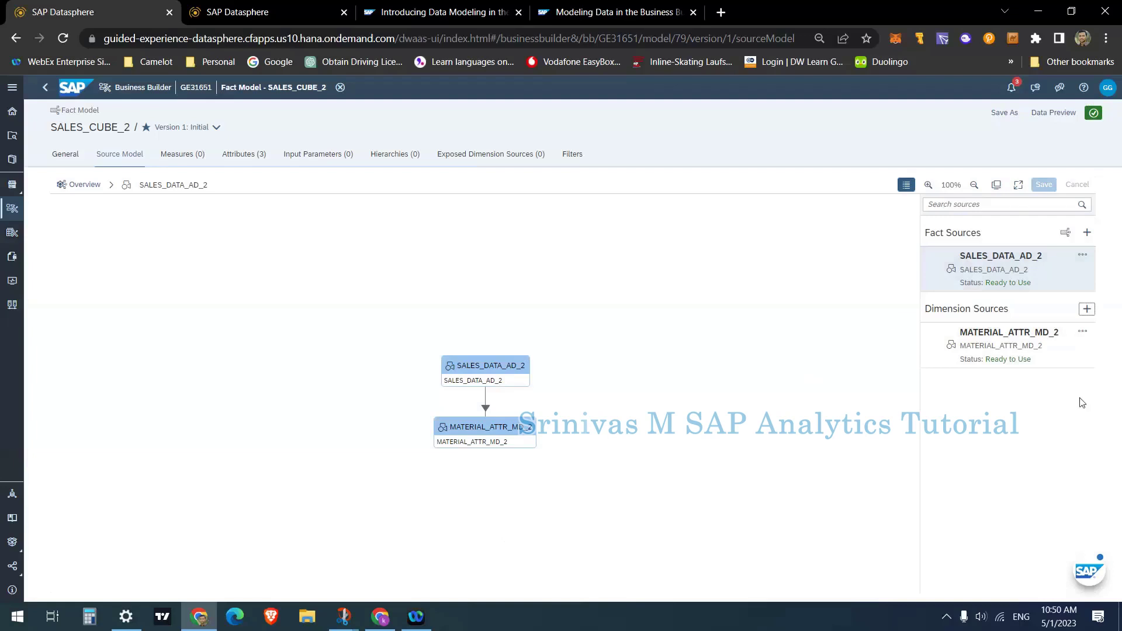
# Add all remaining selectable source attributes from SALES_DATA_AD_2 and MATERIAL_ATTR_MD_2 to the fact model
pyautogui.click(232, 155)
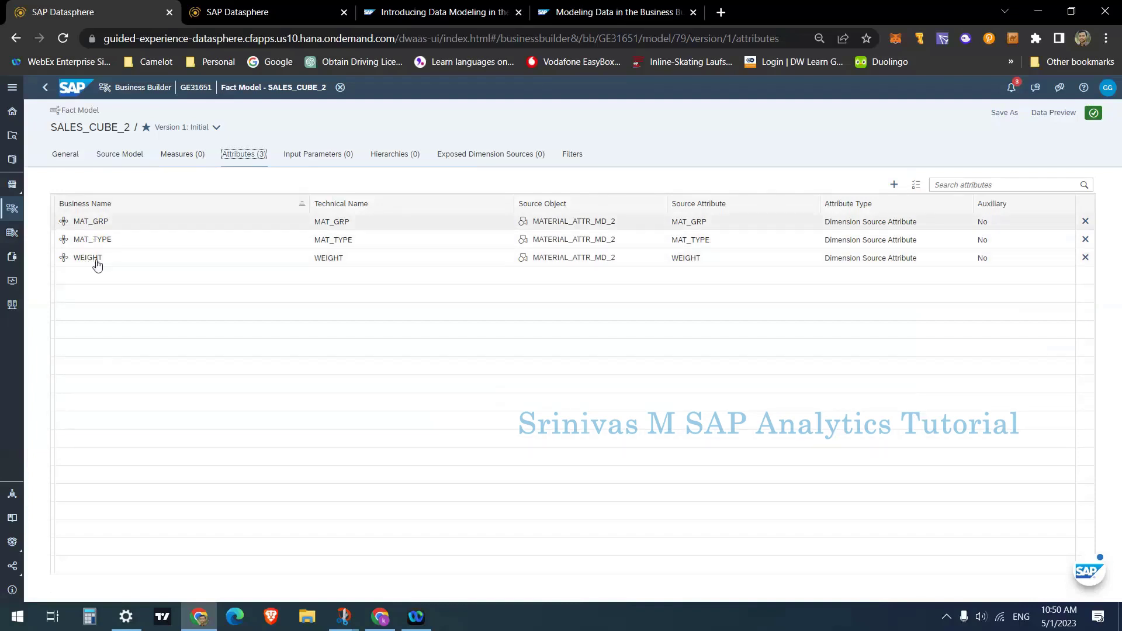
pyautogui.click(181, 157)
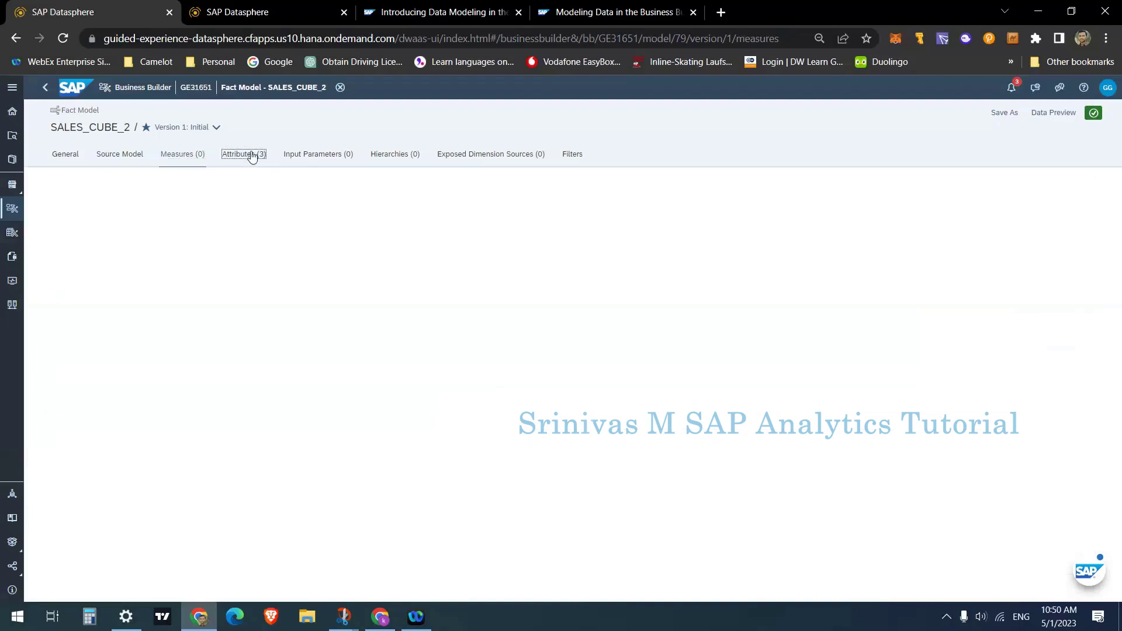
pyautogui.click(252, 156)
pyautogui.click(173, 158)
pyautogui.click(237, 155)
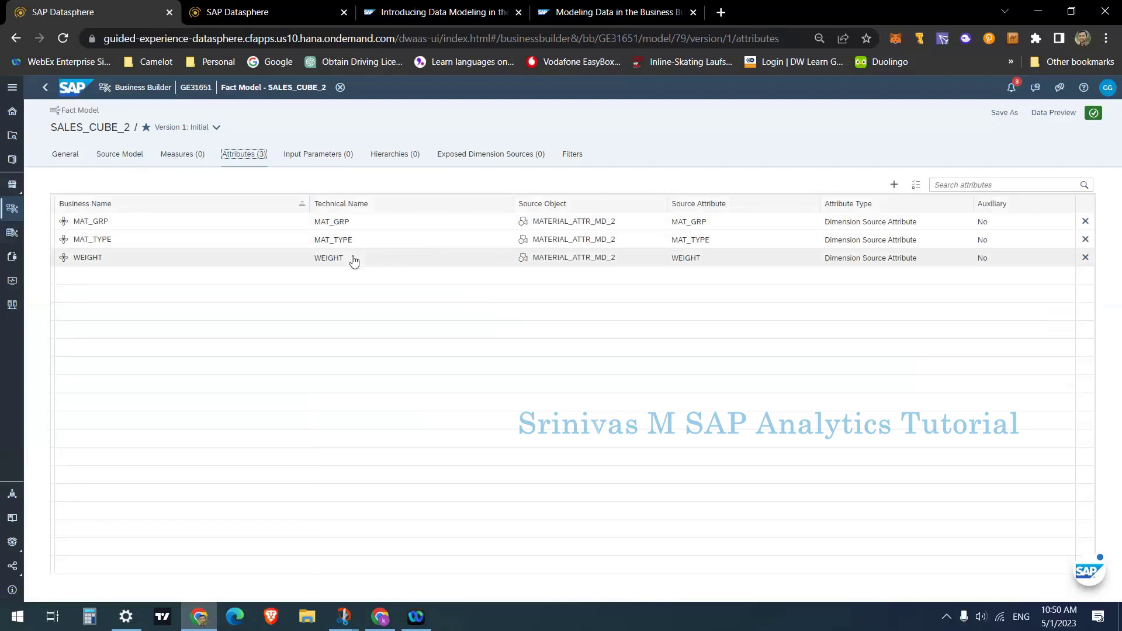
pyautogui.click(918, 187)
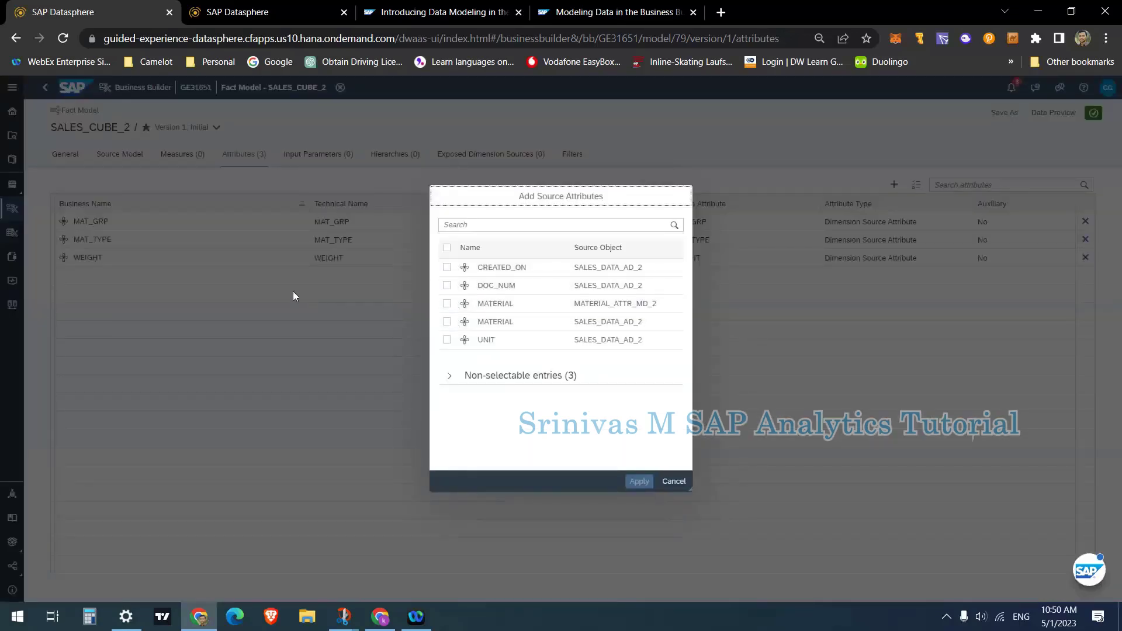
pyautogui.click(447, 249)
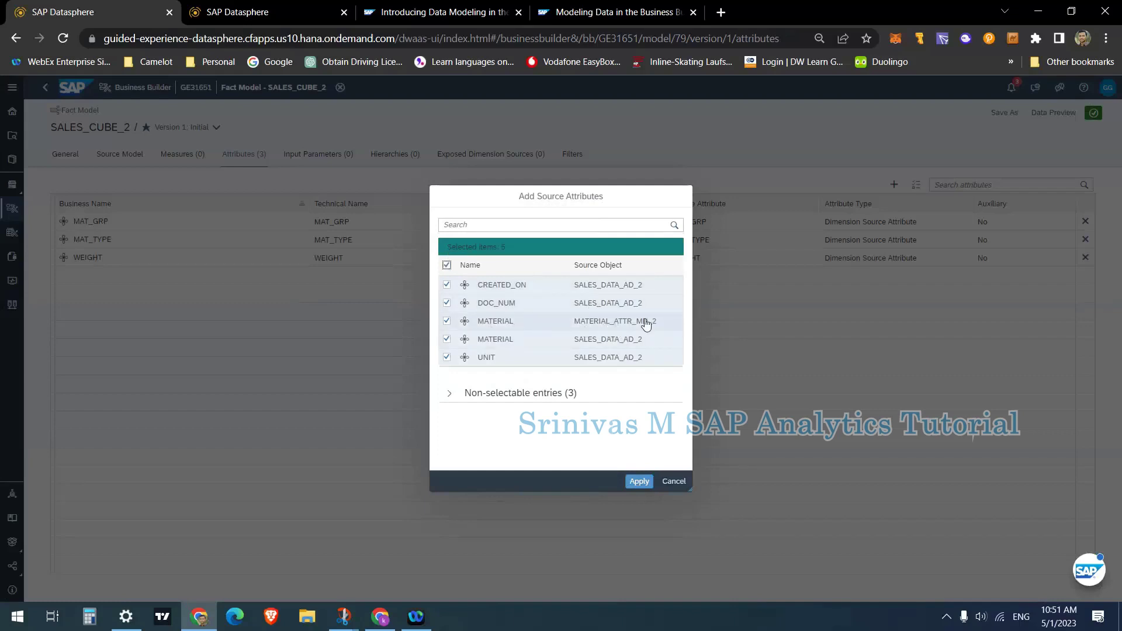
pyautogui.click(638, 483)
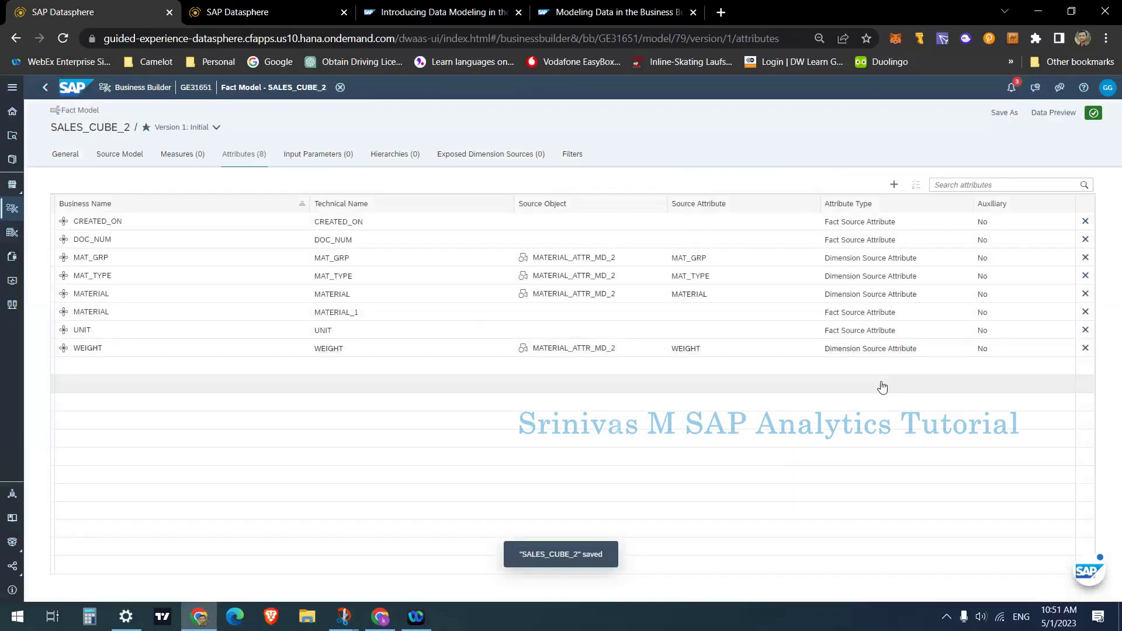
# Add the fact source measure QUANTITY from SALES_DATA_AD_2 to the fact model
pyautogui.click(181, 154)
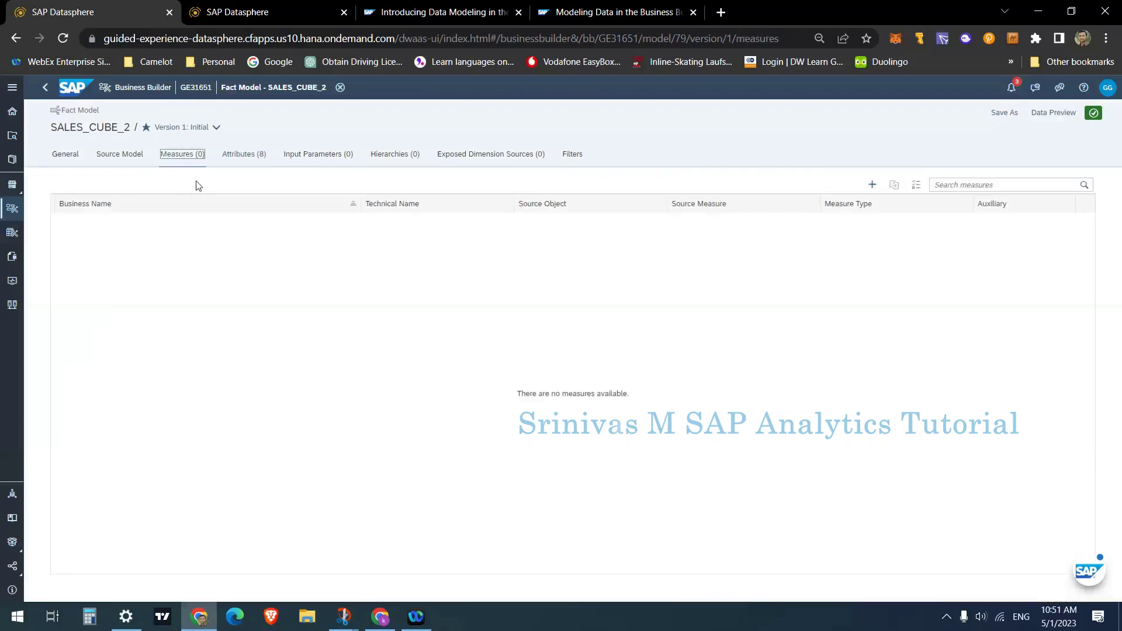
pyautogui.click(916, 185)
pyautogui.click(491, 348)
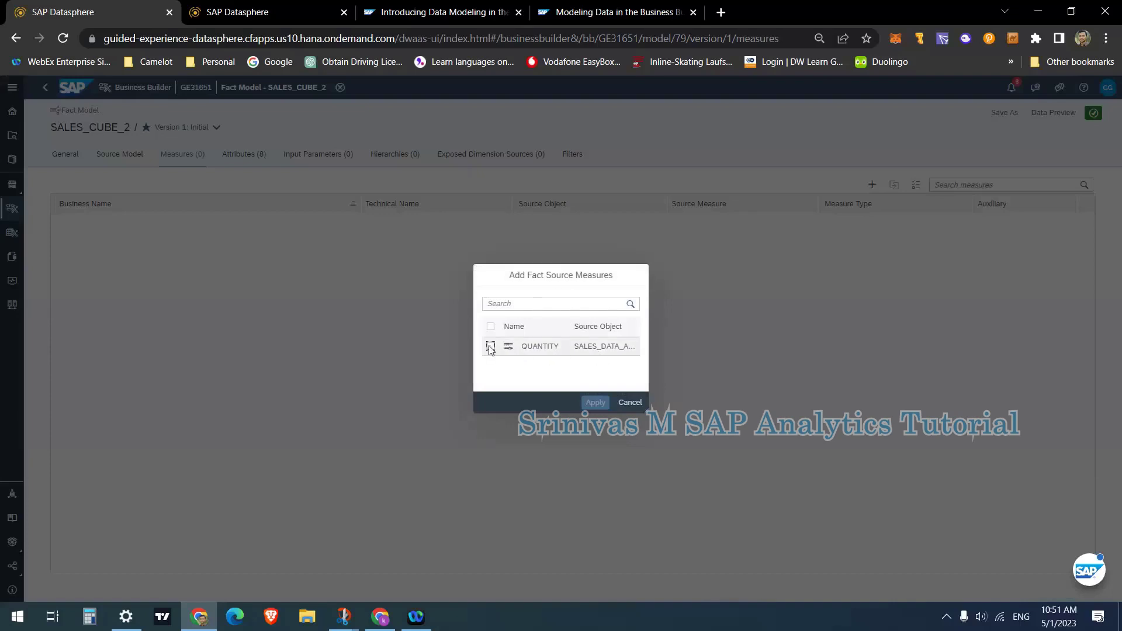
pyautogui.click(596, 403)
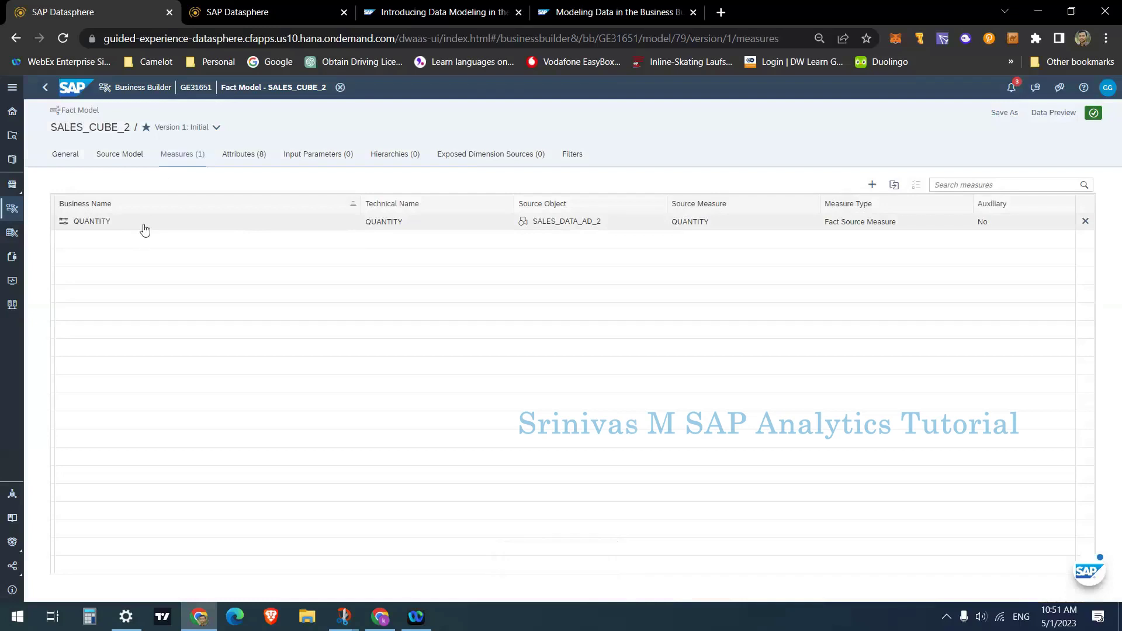
# Start a new measure of type Restricted Measure and clear its business name
pyautogui.click(872, 186)
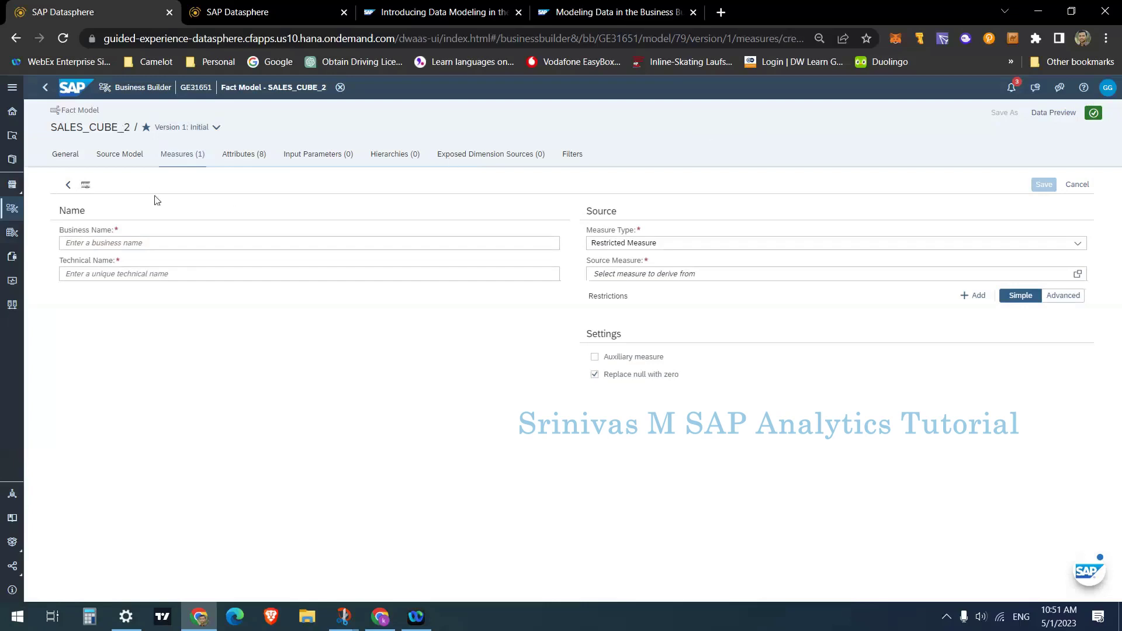
pyautogui.click(637, 245)
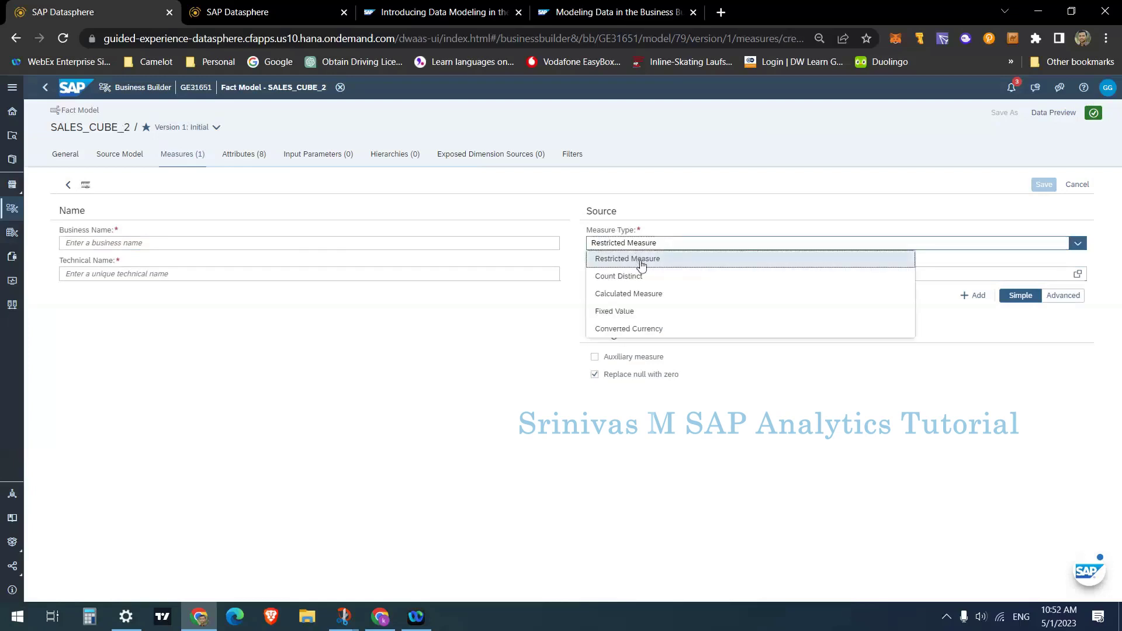
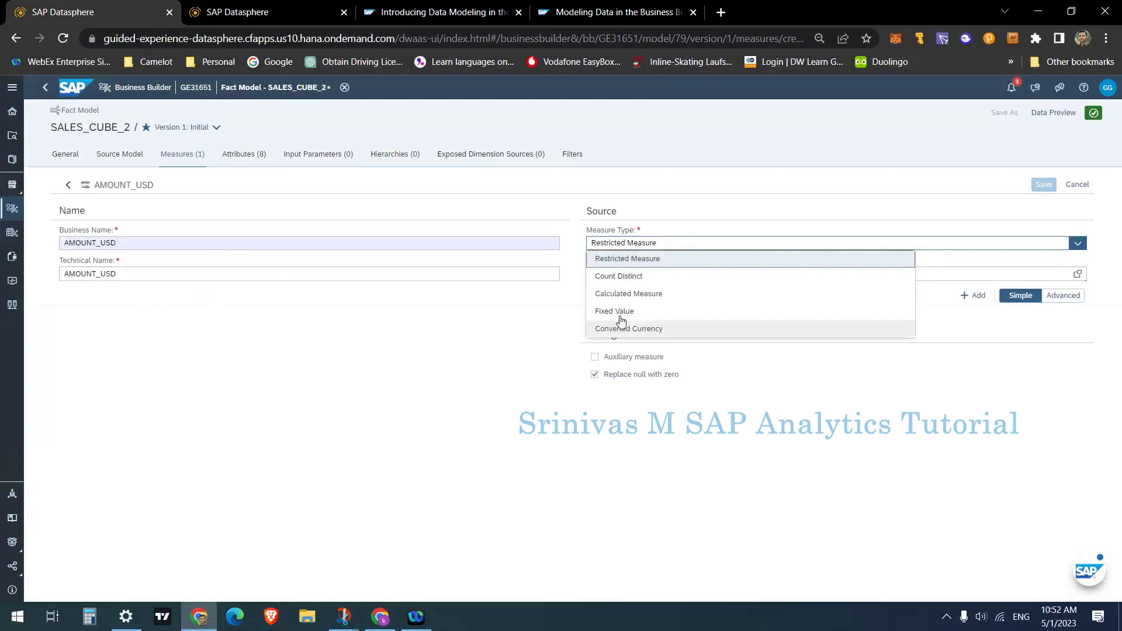
pyautogui.click(474, 319)
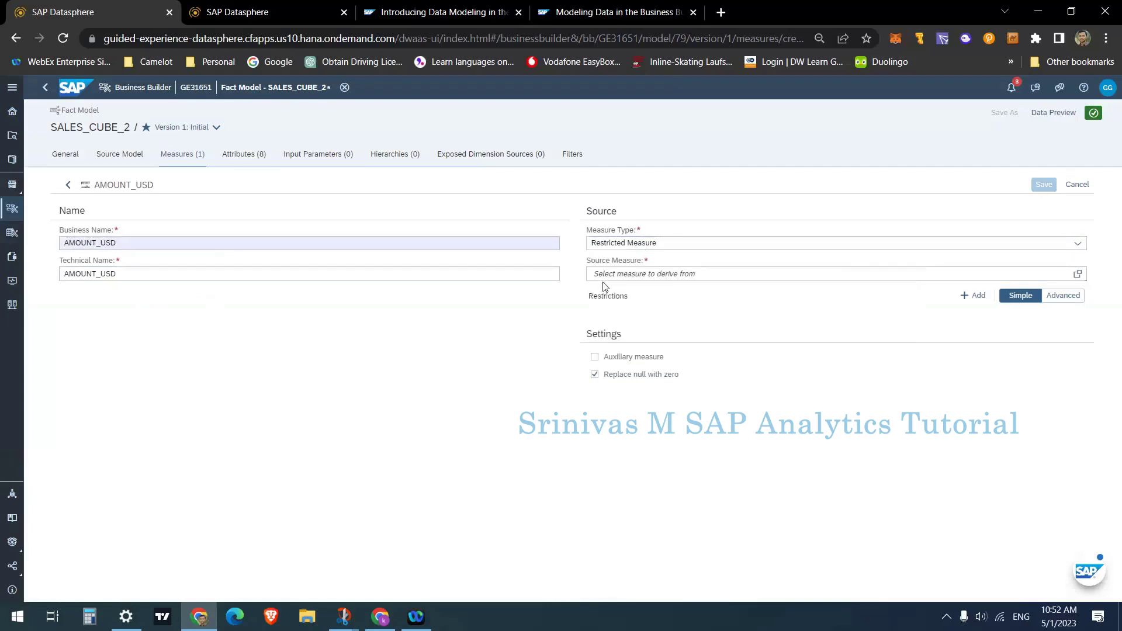
pyautogui.click(149, 238)
pyautogui.press('BackSpace')
pyautogui.press('BackSpace')
pyautogui.press('BackSpace')
pyautogui.press('BackSpace')
pyautogui.press('BackSpace')
pyautogui.press('BackSpace')
pyautogui.press('BackSpace')
pyautogui.press('BackSpace')
pyautogui.press('BackSpace')
pyautogui.press('BackSpace')
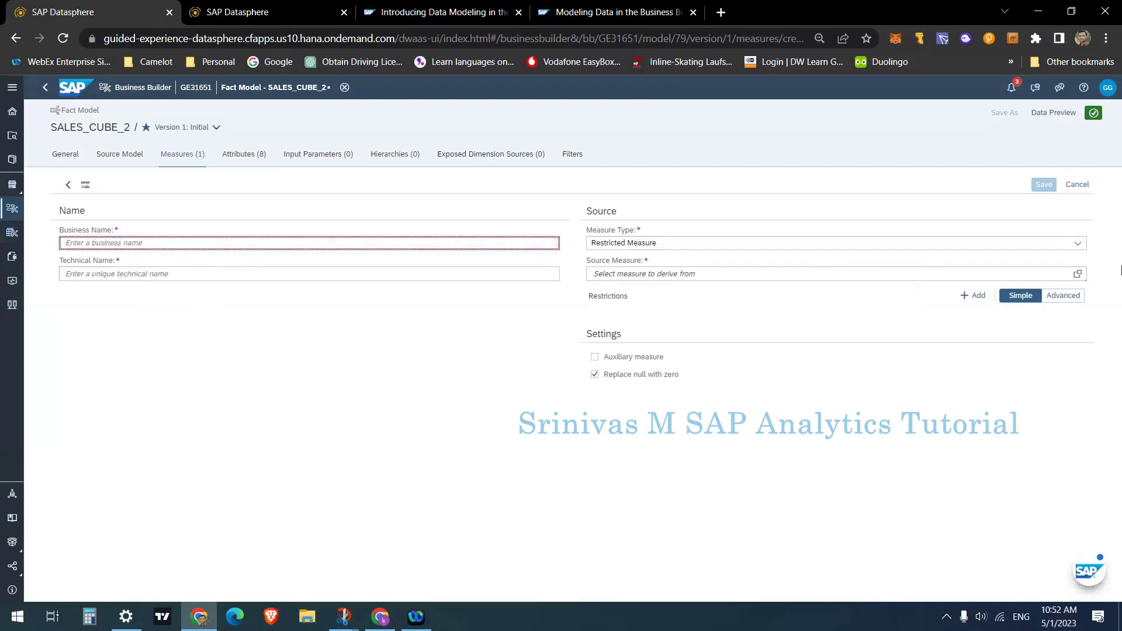
pyautogui.write('MATERIAL_')
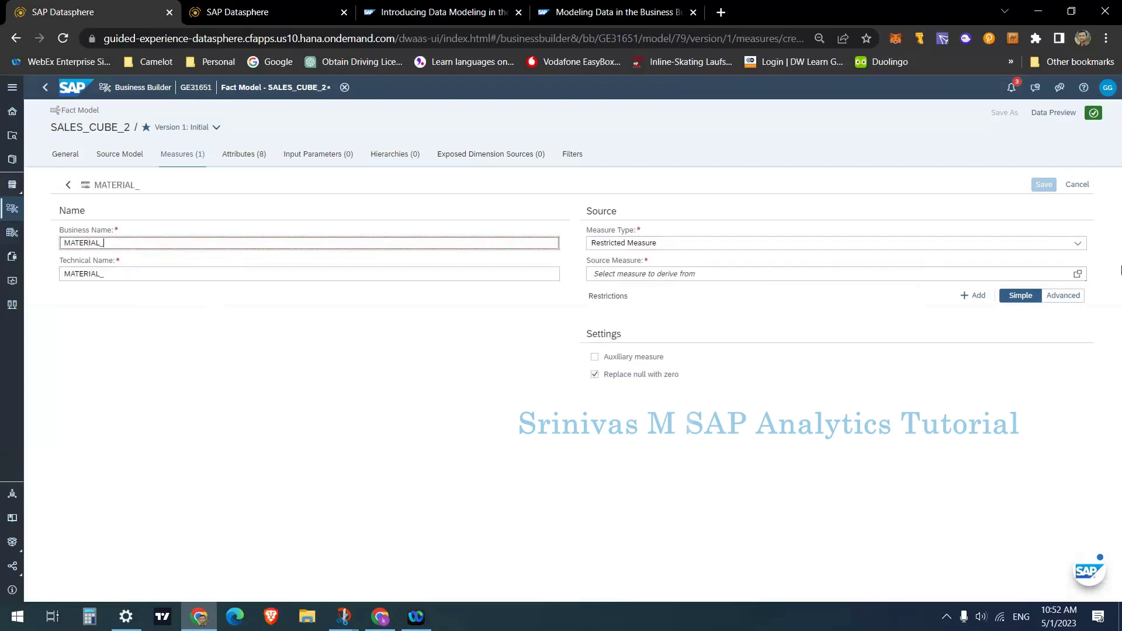
pyautogui.press('BackSpace')
pyautogui.press('BackSpace')
pyautogui.press('BackSpace')
pyautogui.press('BackSpace')
pyautogui.press('BackSpace')
pyautogui.press('BackSpace')
pyautogui.press('BackSpace')
pyautogui.press('BackSpace')
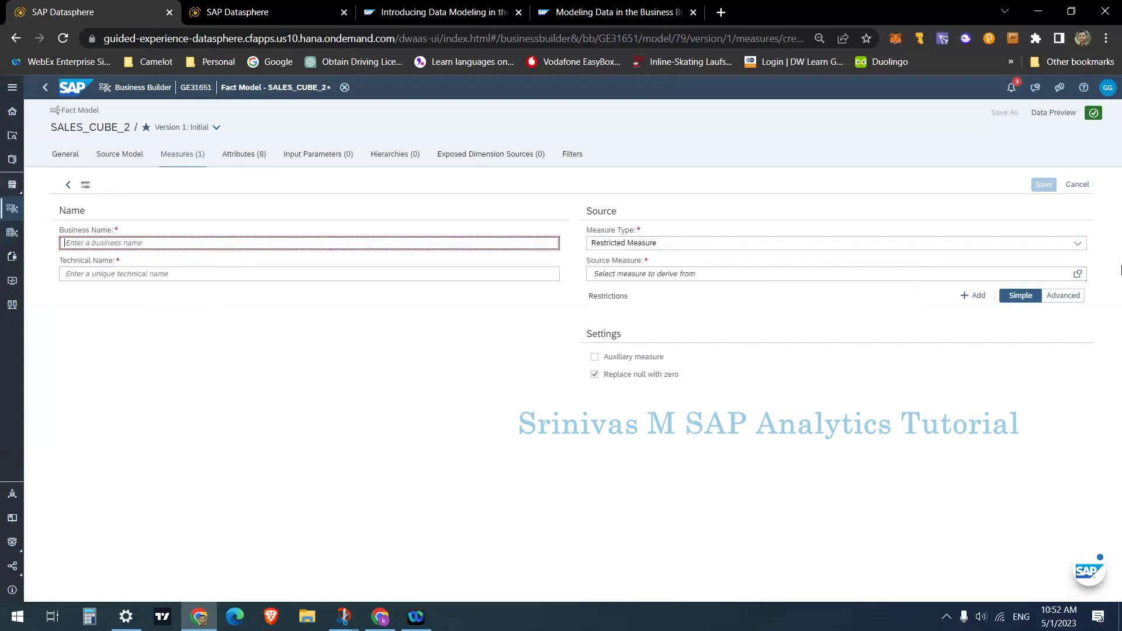
# Name the restricted measure QUANTITY_M1 and choose QUANTITY as its source measure
pyautogui.write('QUANTITY_M1')
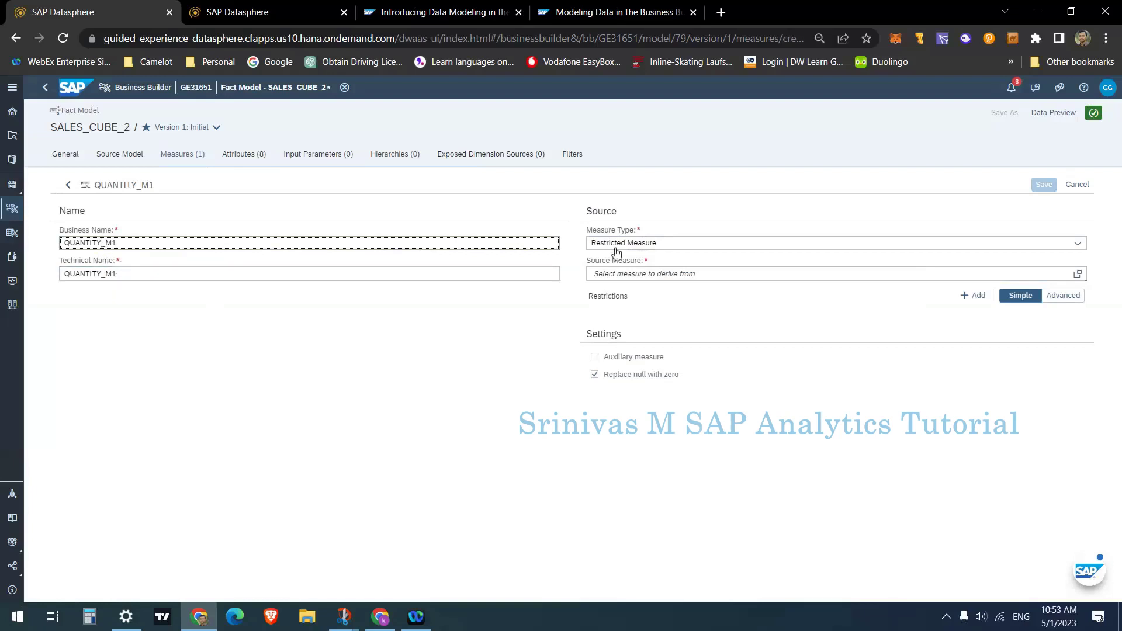
pyautogui.click(652, 273)
pyautogui.click(516, 353)
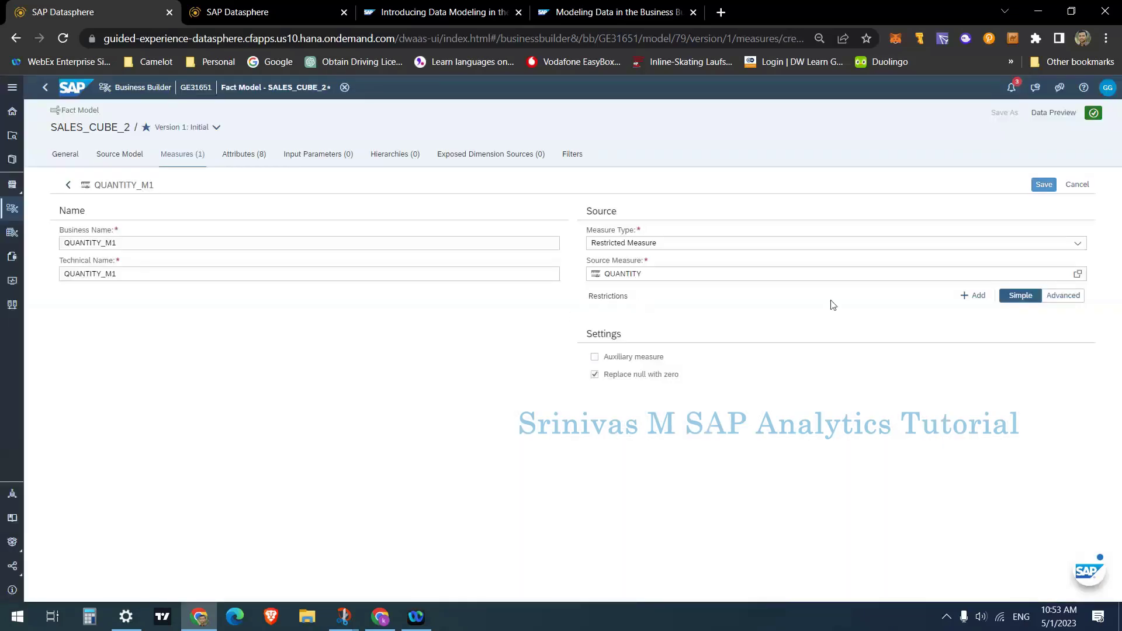
# Restrict QUANTITY_M1 to records where MATERIAL equals M1, then save the measure
pyautogui.click(973, 296)
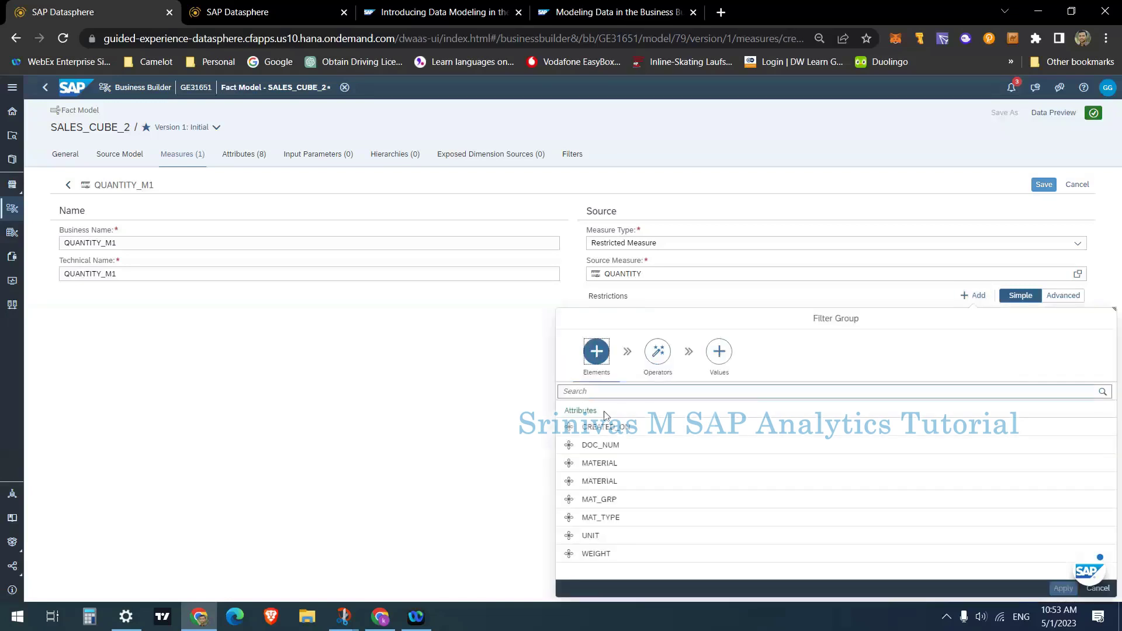
pyautogui.click(608, 464)
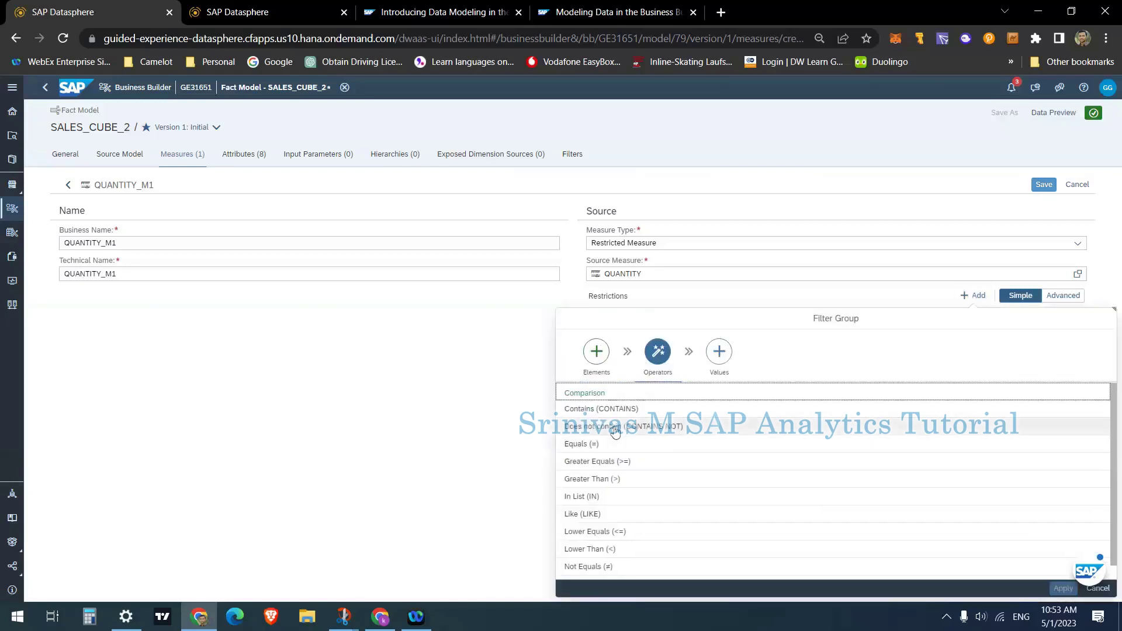
pyautogui.click(603, 451)
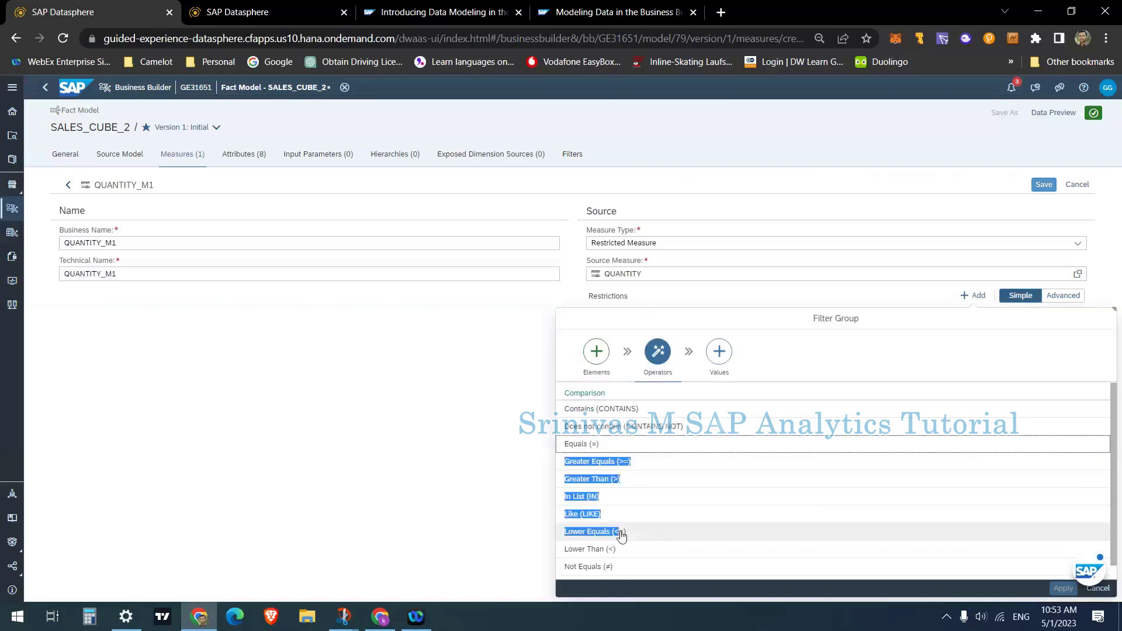
pyautogui.moveTo(626, 466); pyautogui.dragTo(632, 493)
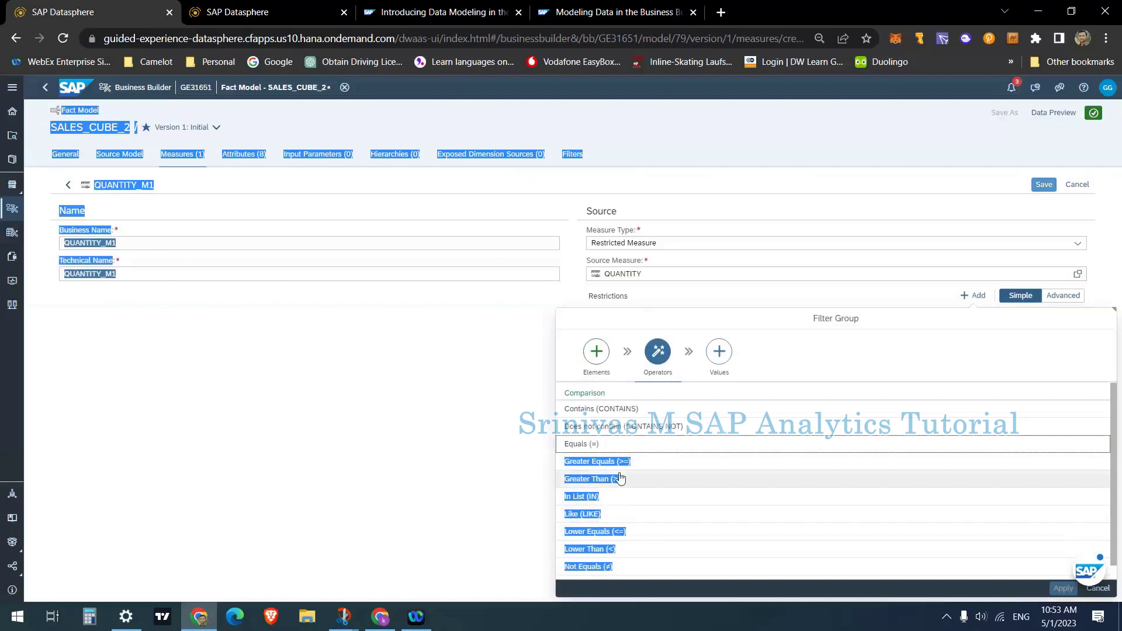
pyautogui.click(613, 447)
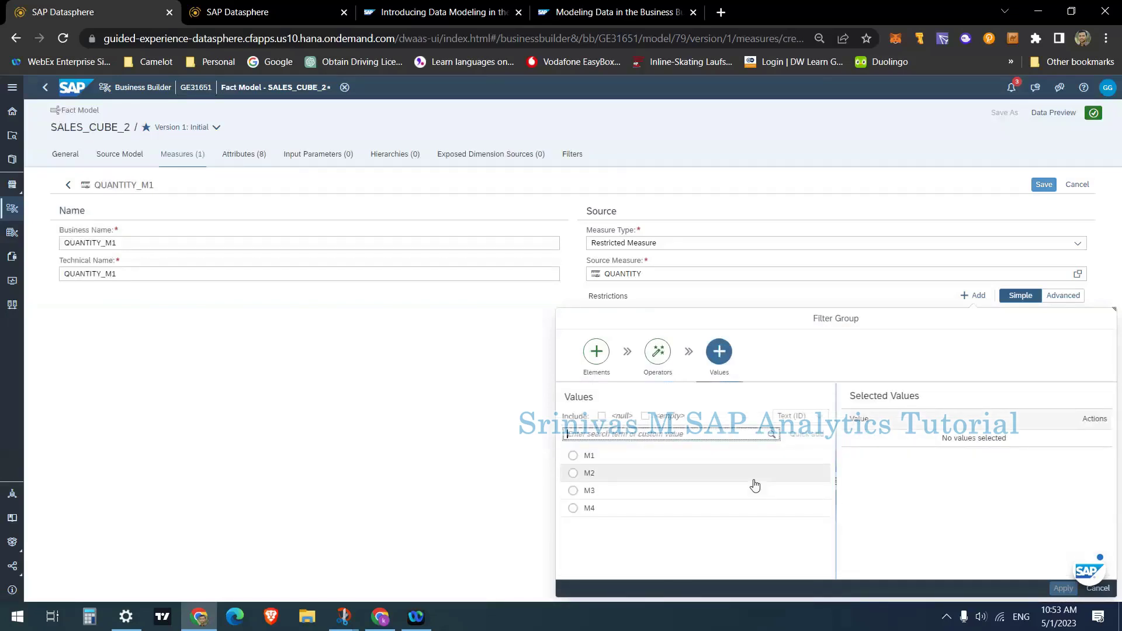
pyautogui.write('M1')
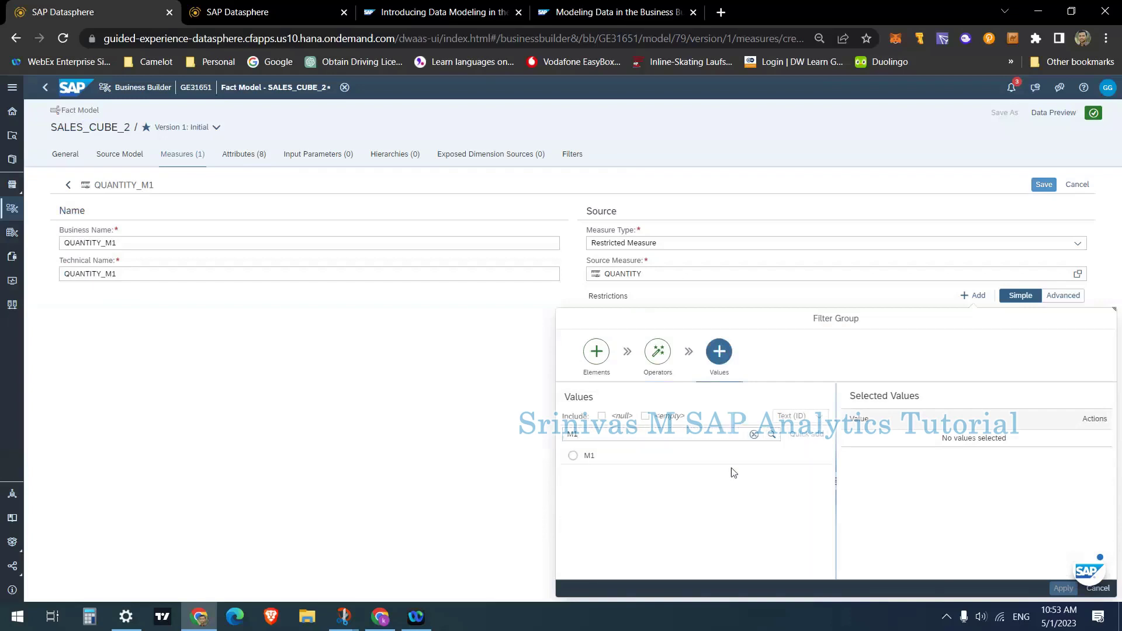
pyautogui.click(596, 462)
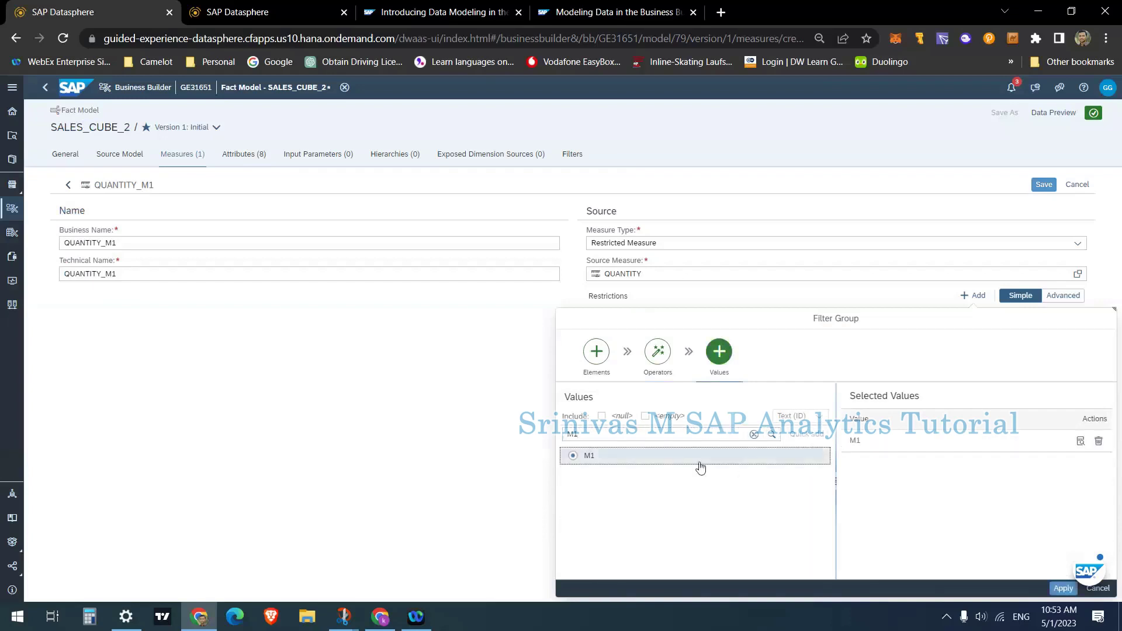
pyautogui.click(1063, 589)
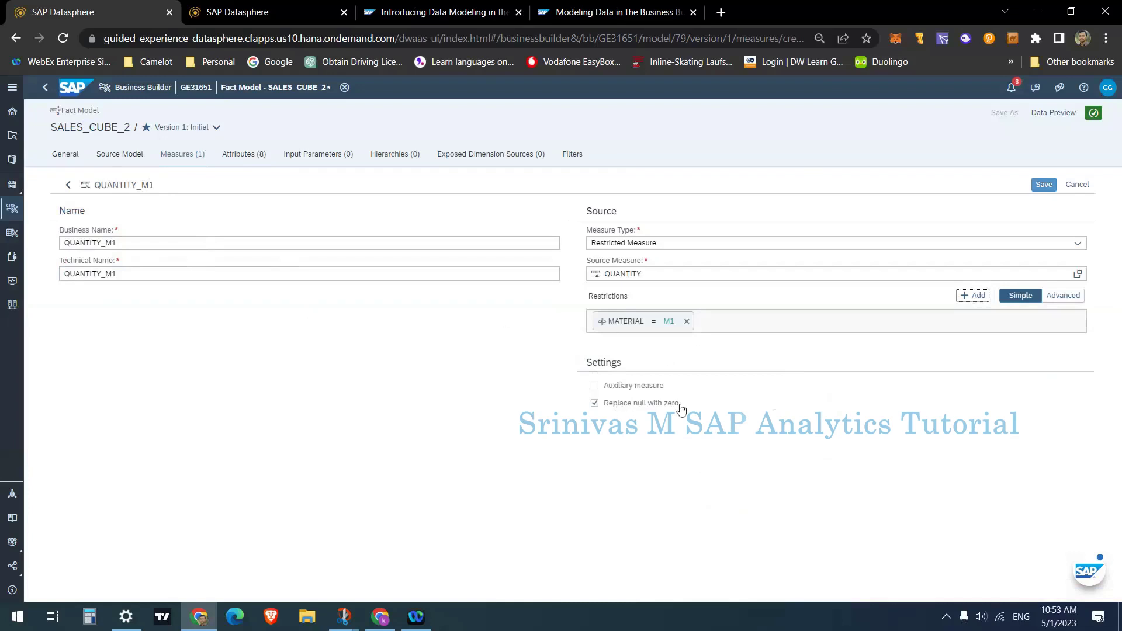
pyautogui.click(1045, 185)
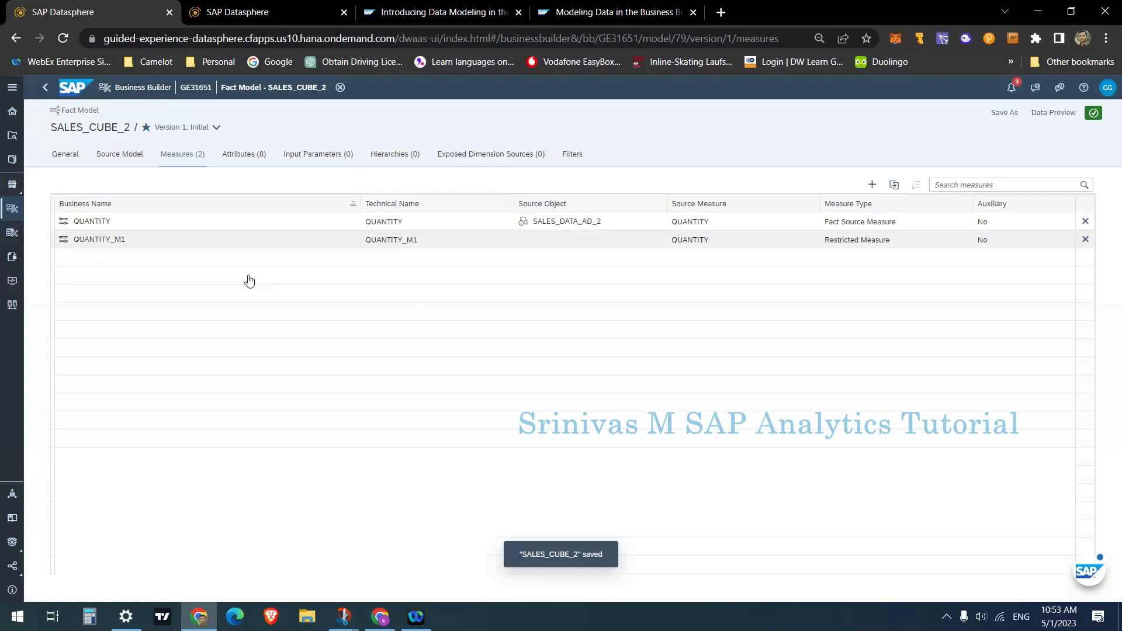
# Set up a new Fixed Value measure named FIXED_MEASURE with the constant 10
pyautogui.click(251, 241)
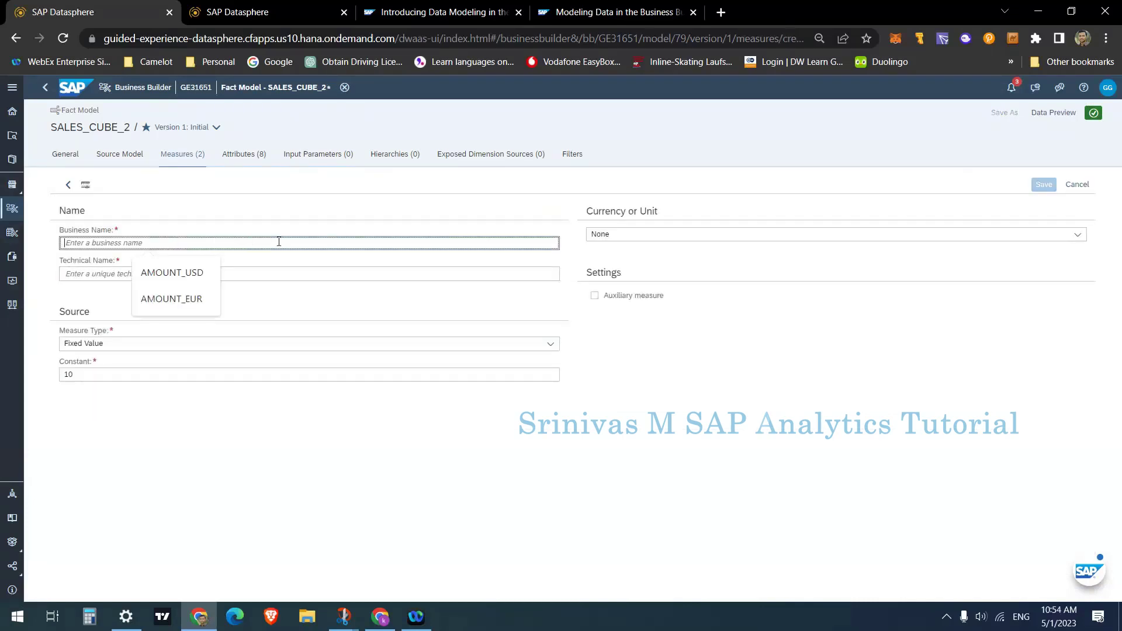
pyautogui.write('FIX_MEASURE')
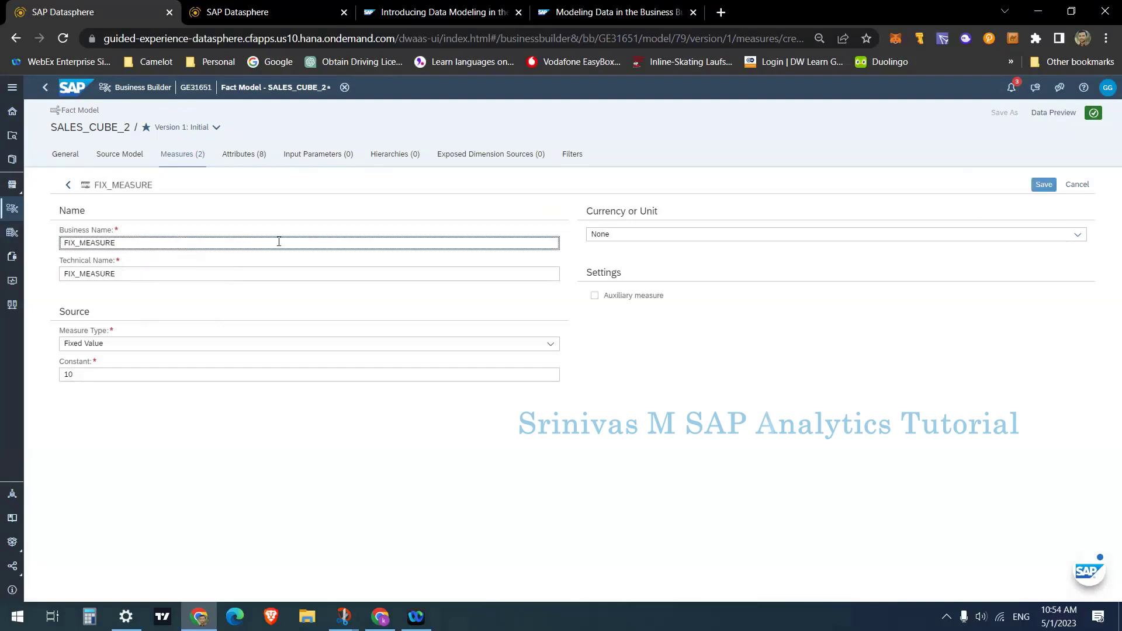
pyautogui.write('ED')
pyautogui.click(268, 388)
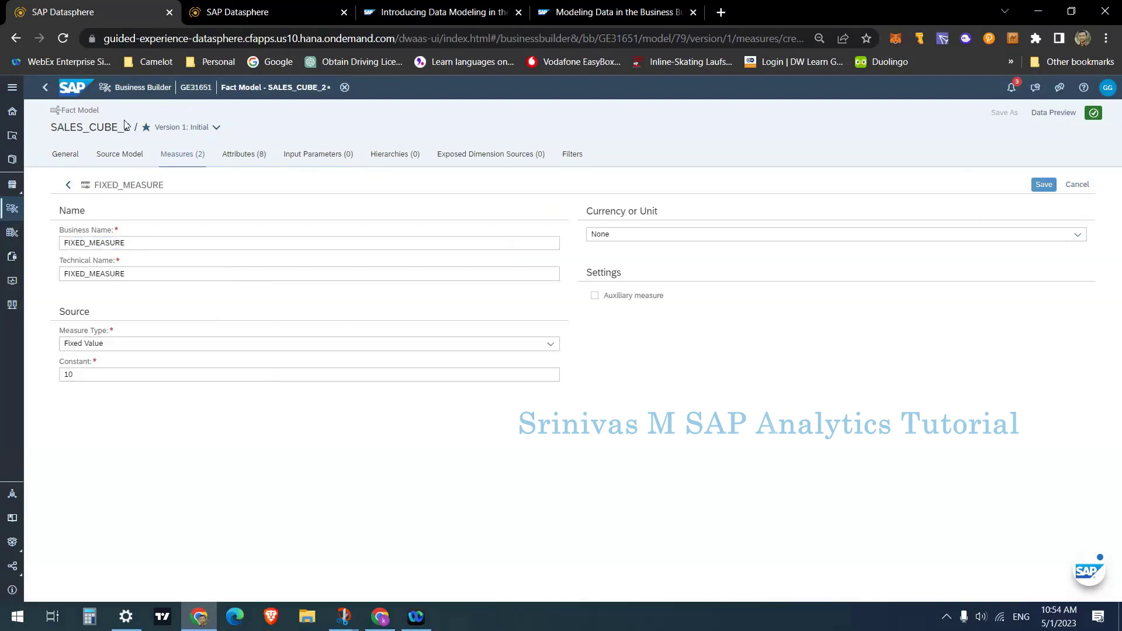
# Rename the fixed value measure to AMOUNT_USD in both its business name and technical name
pyautogui.click(682, 234)
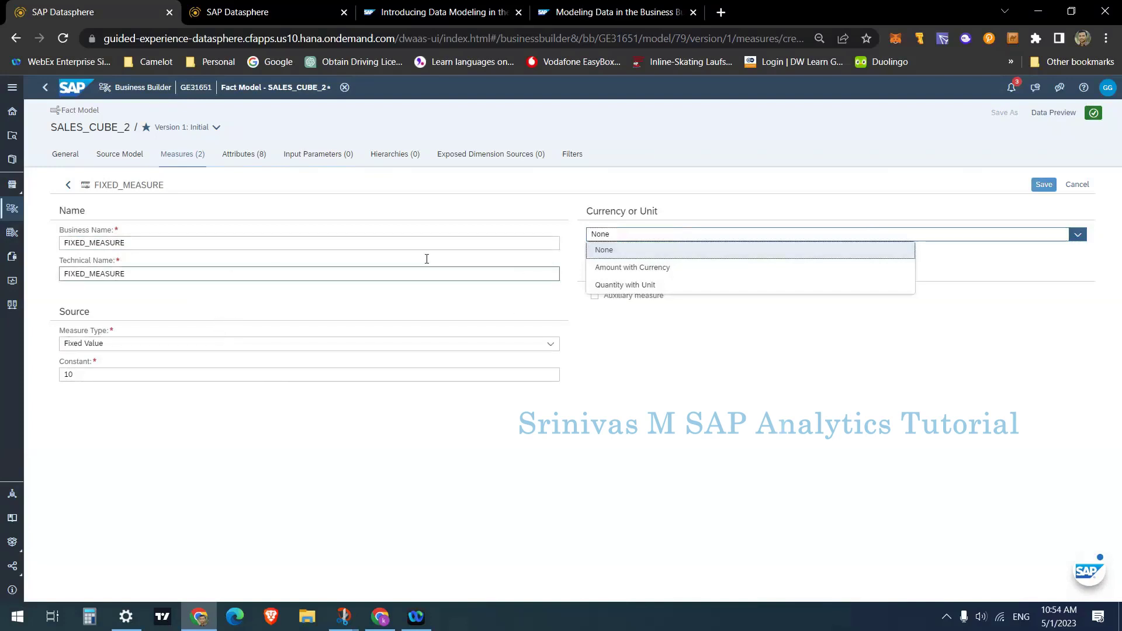
pyautogui.doubleClick(149, 242)
pyautogui.write('AMOUNT_USEd')
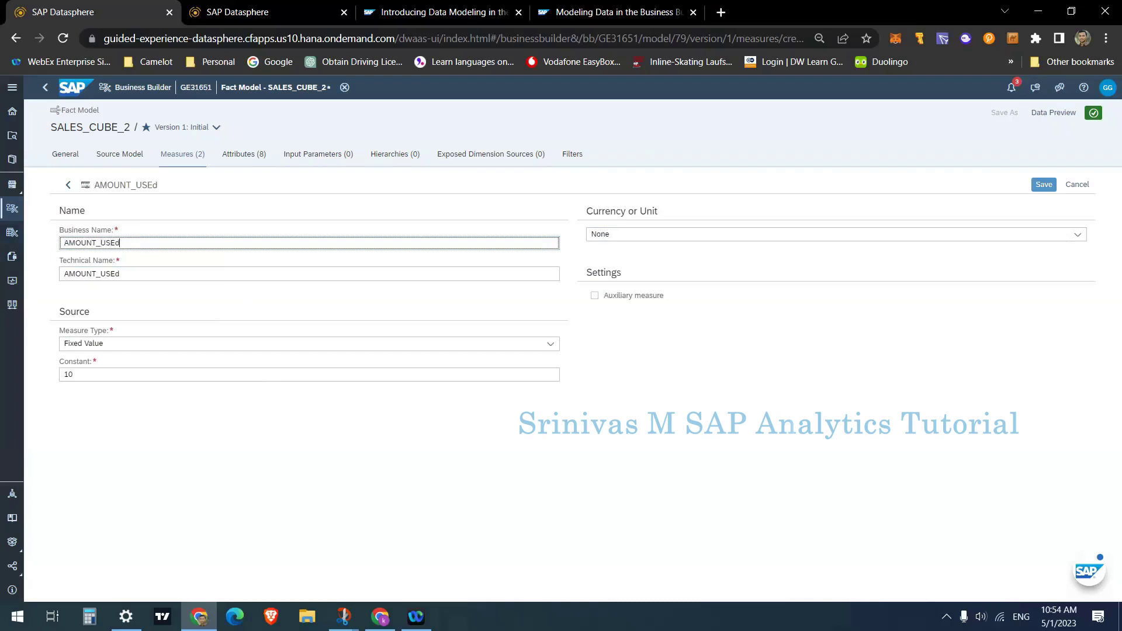
pyautogui.press('BackSpace')
pyautogui.write('D')
pyautogui.press('Tab')
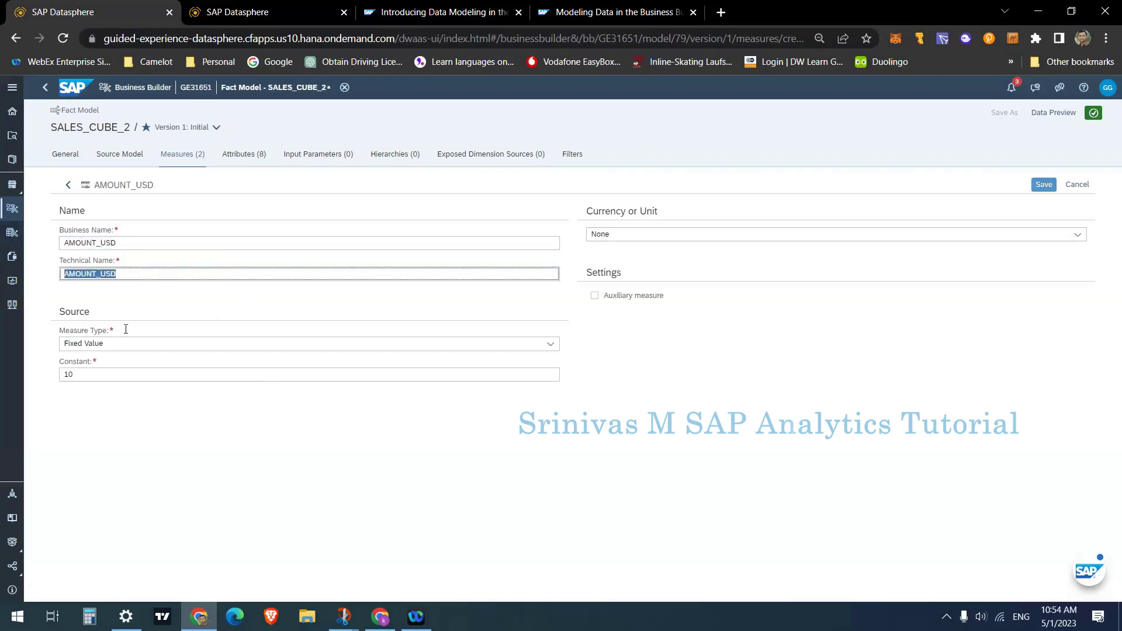
# Set AMOUNT_USD to Amount with Currency with the constant currency value USD, and save the measure
pyautogui.click(637, 237)
pyautogui.click(636, 270)
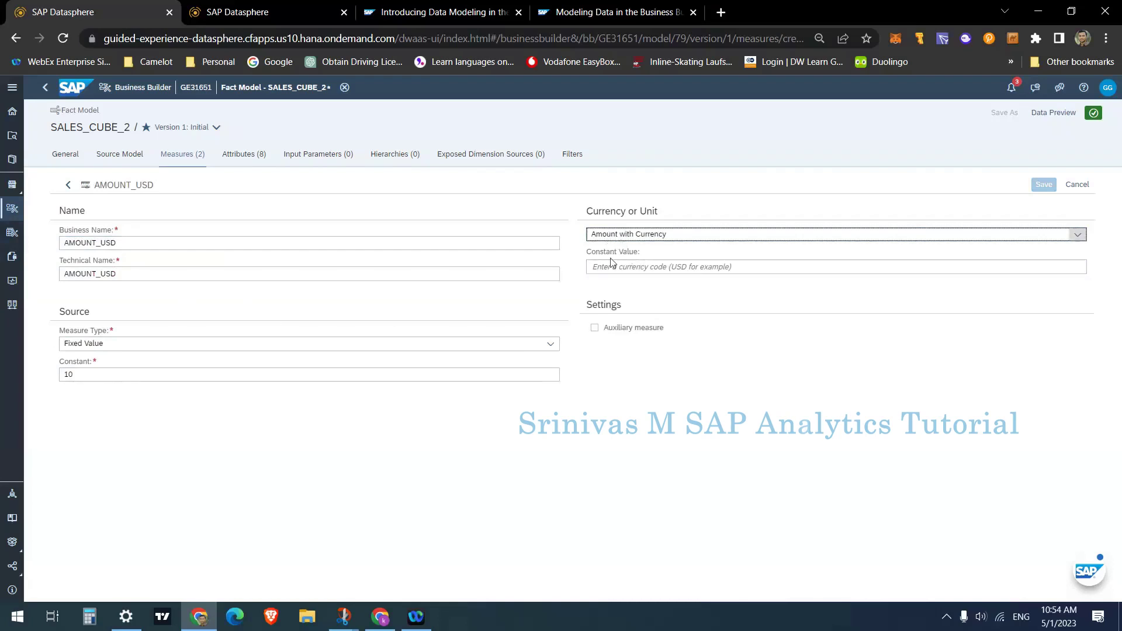
pyautogui.click(625, 268)
pyautogui.write('USD')
pyautogui.click(647, 379)
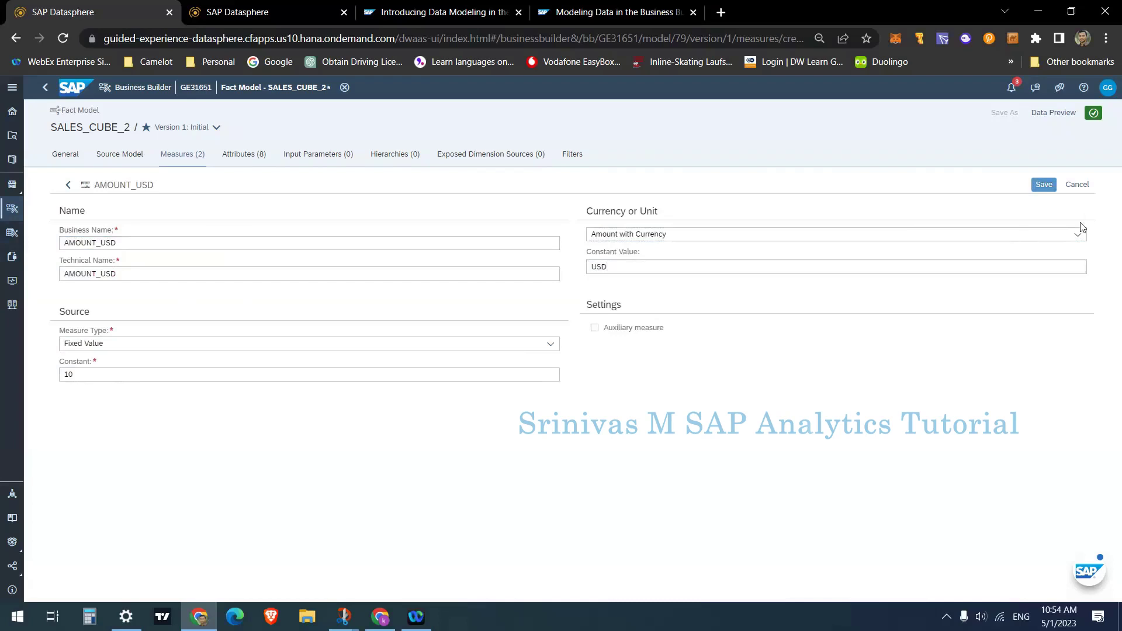
pyautogui.click(1044, 184)
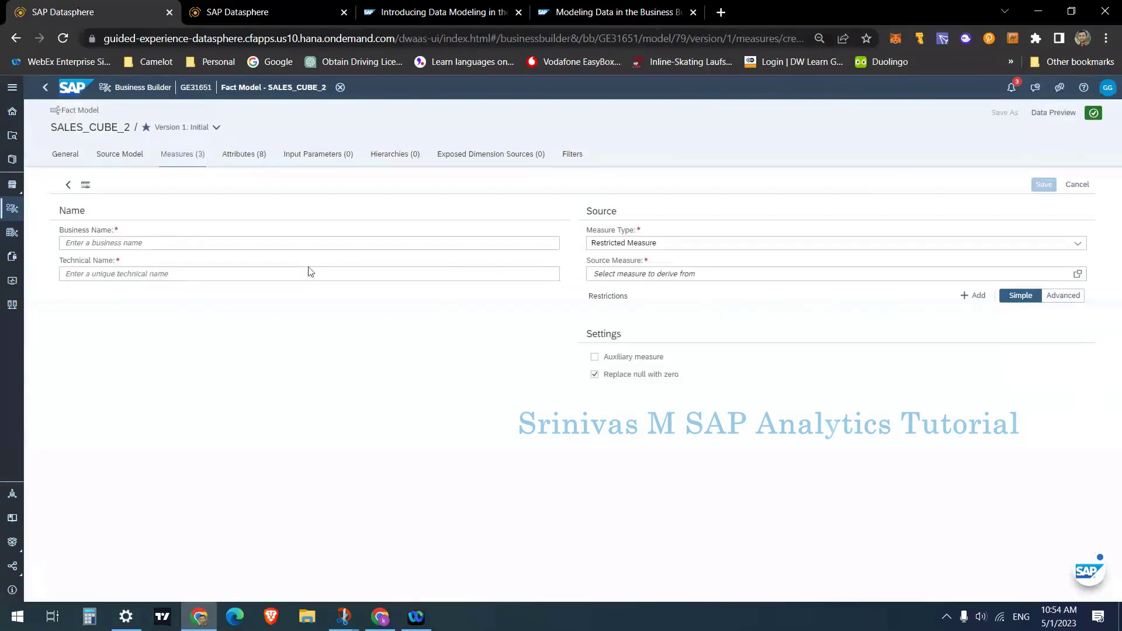
# Start a Converted Currency measure named AMOUNT_EUR with AMOUNT_USD as its source measure
pyautogui.click(631, 242)
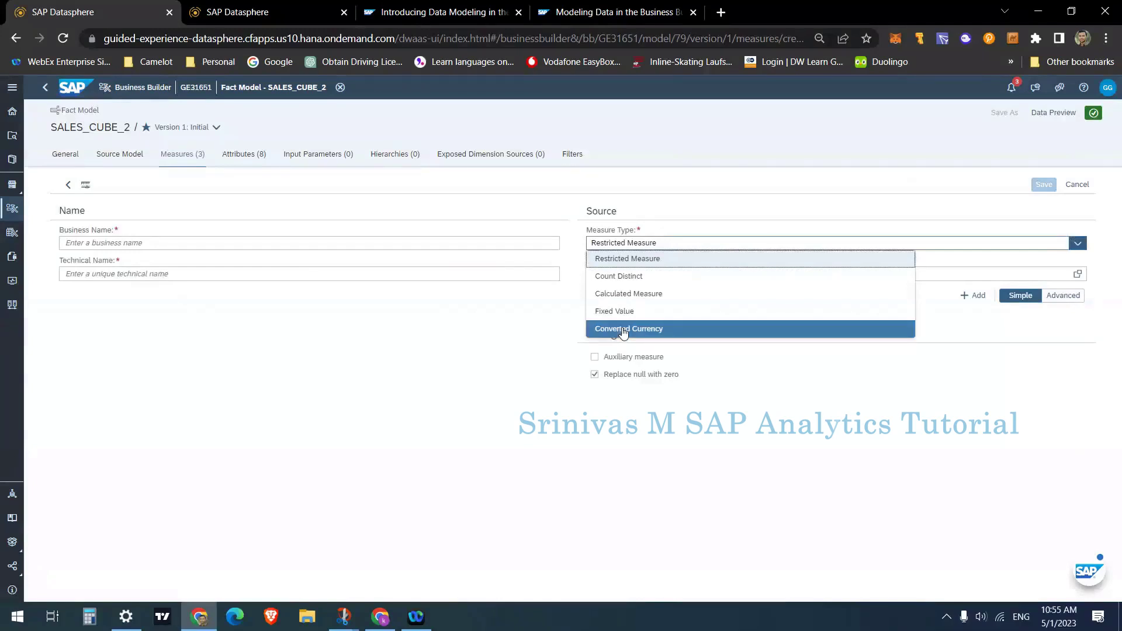
pyautogui.click(623, 329)
pyautogui.click(163, 243)
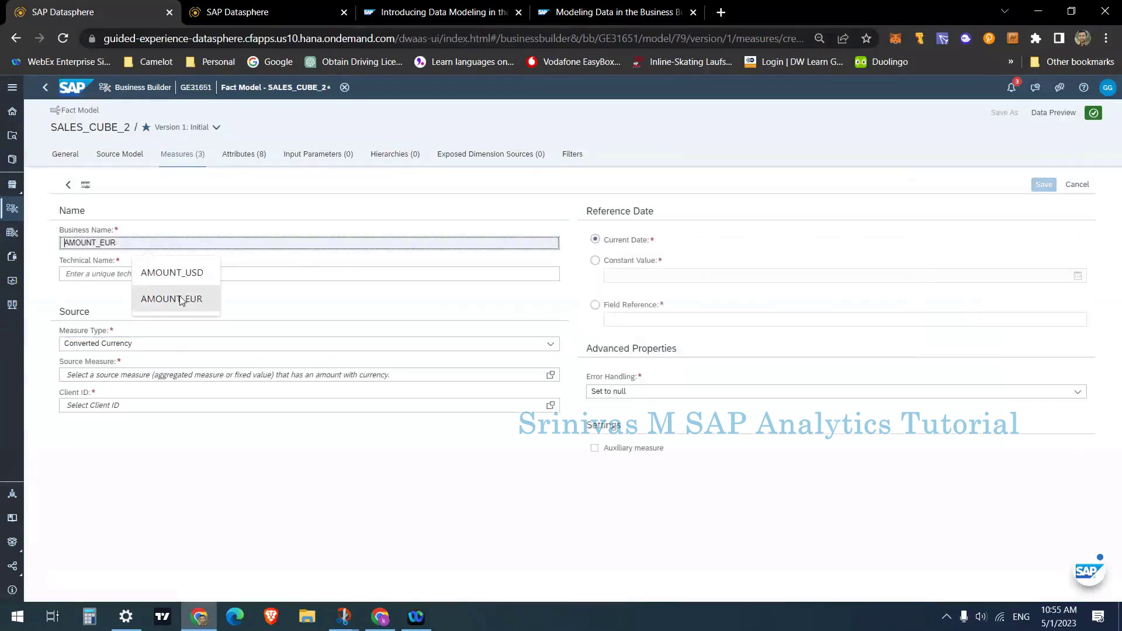
pyautogui.click(181, 300)
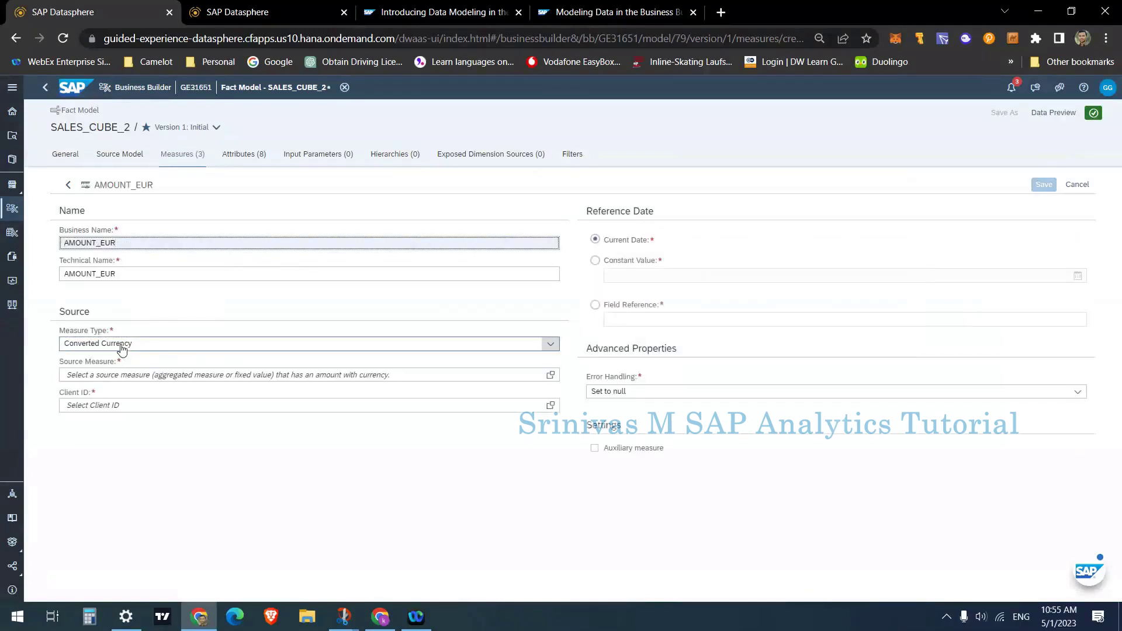
pyautogui.click(113, 379)
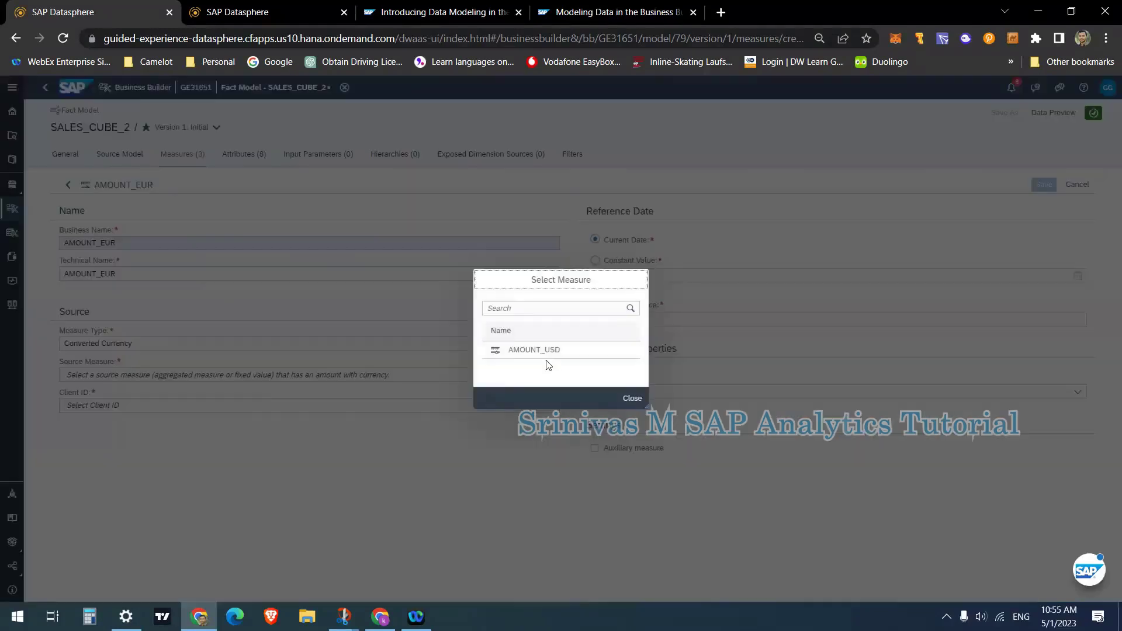
pyautogui.click(516, 349)
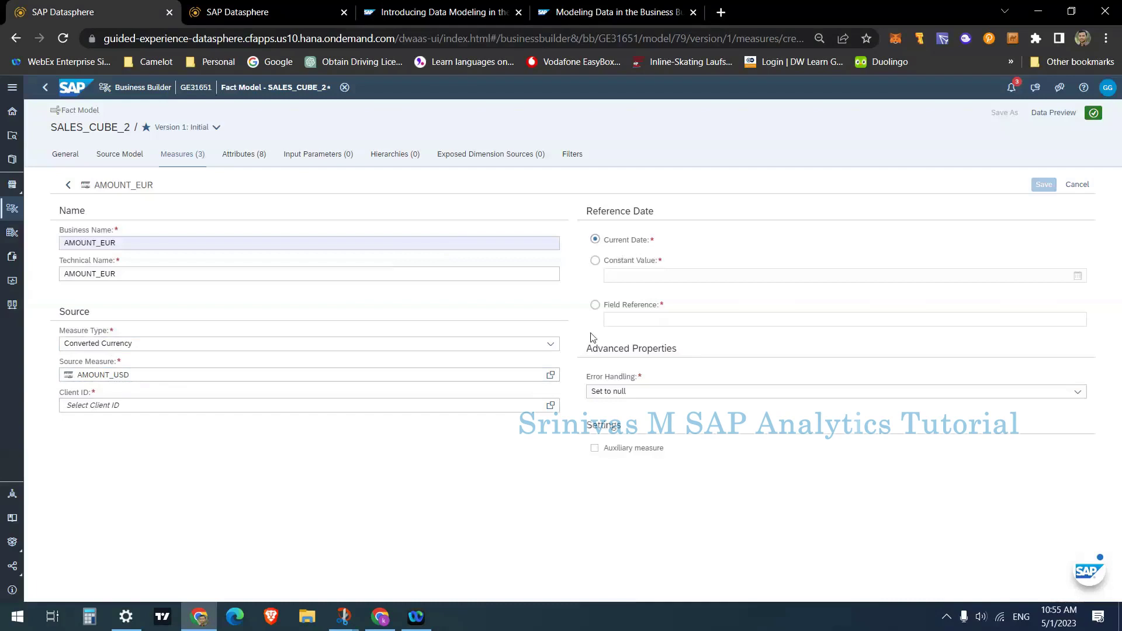
# Set the reference date of AMOUNT_EUR to a field reference on the CREATED_ON attribute
pyautogui.click(595, 306)
pyautogui.click(622, 321)
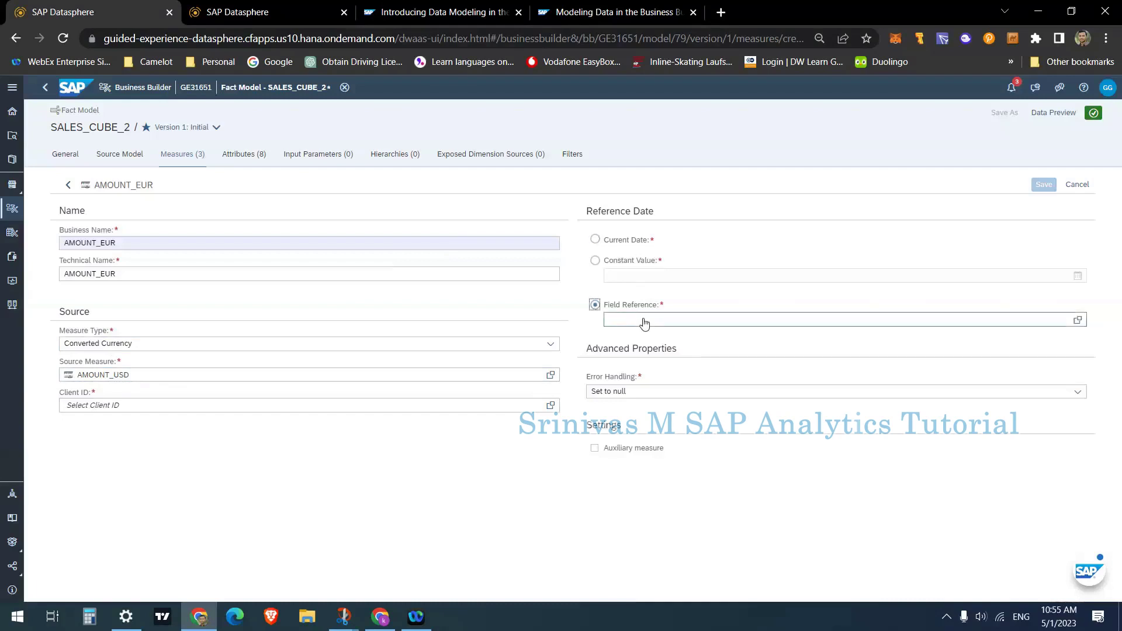
pyautogui.click(645, 323)
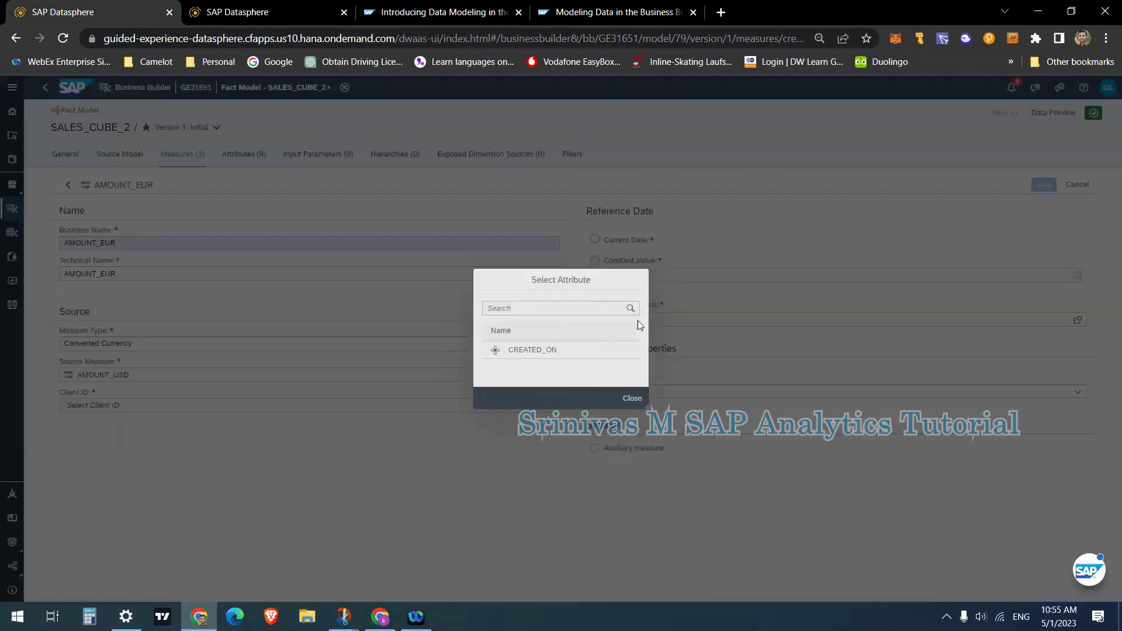
pyautogui.click(533, 350)
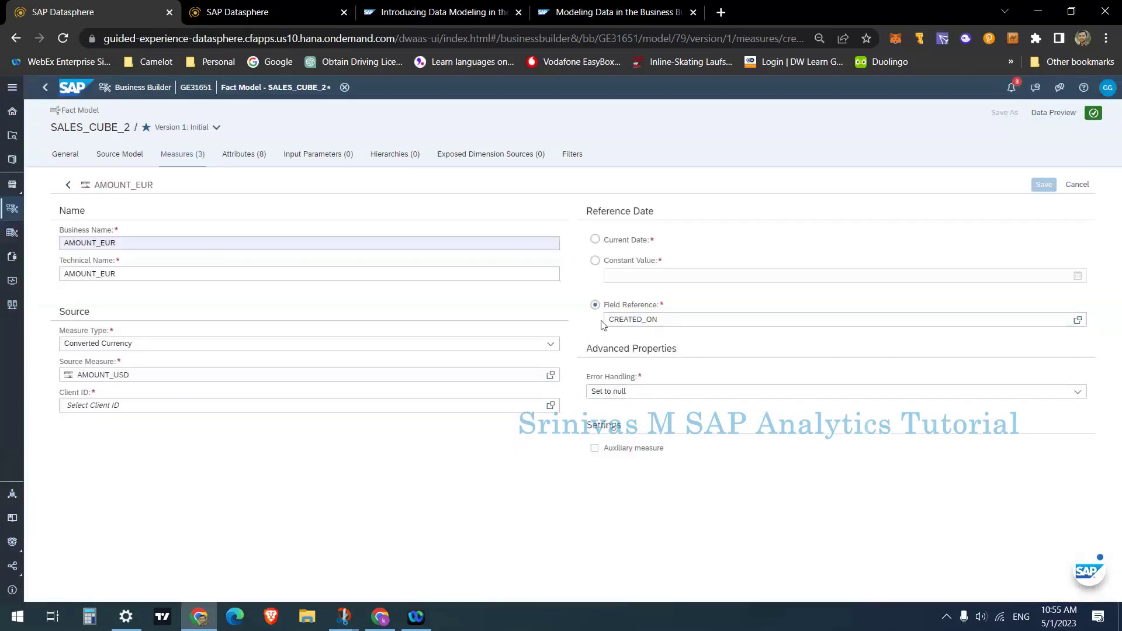
# Check which client IDs can be selected for AMOUNT_EUR, then cancel the measure and discard its changes
pyautogui.click(107, 403)
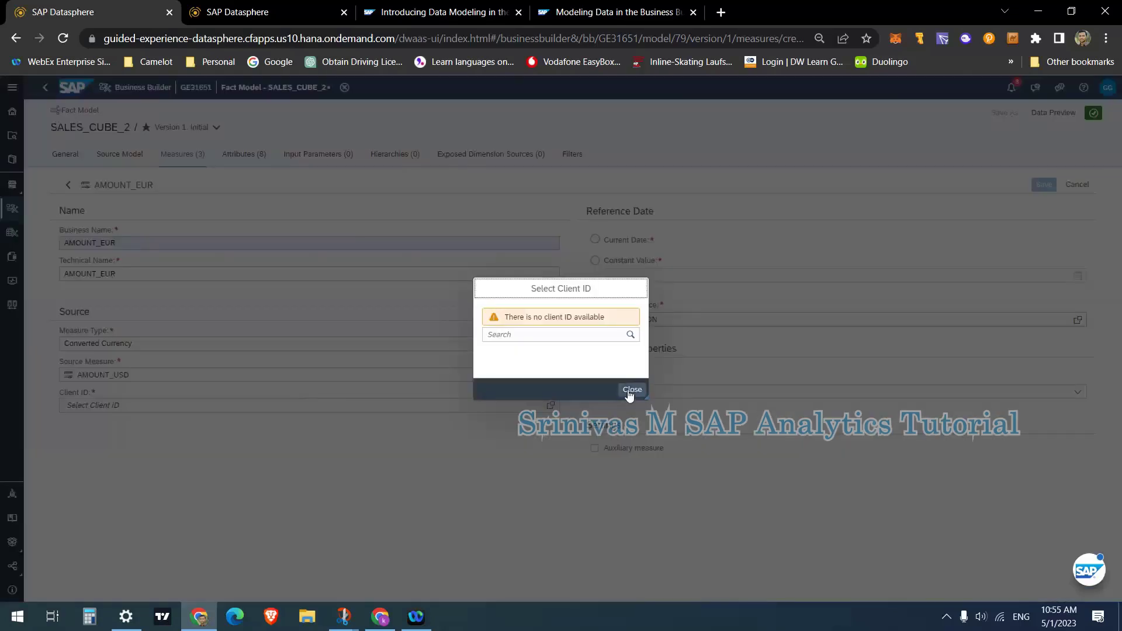
pyautogui.click(629, 393)
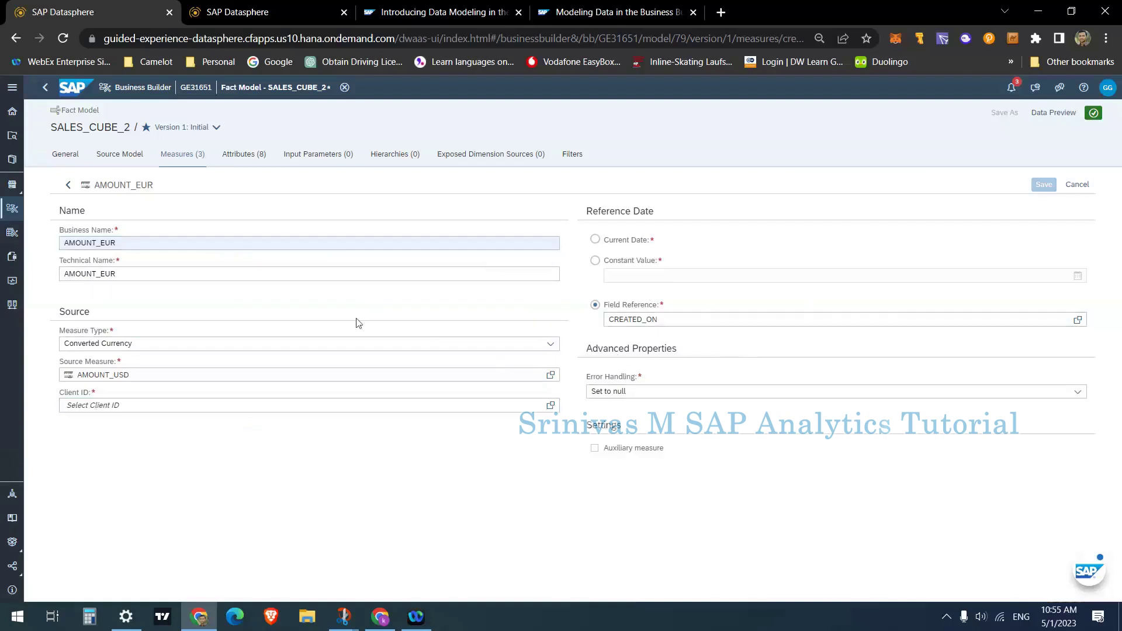
pyautogui.click(1074, 184)
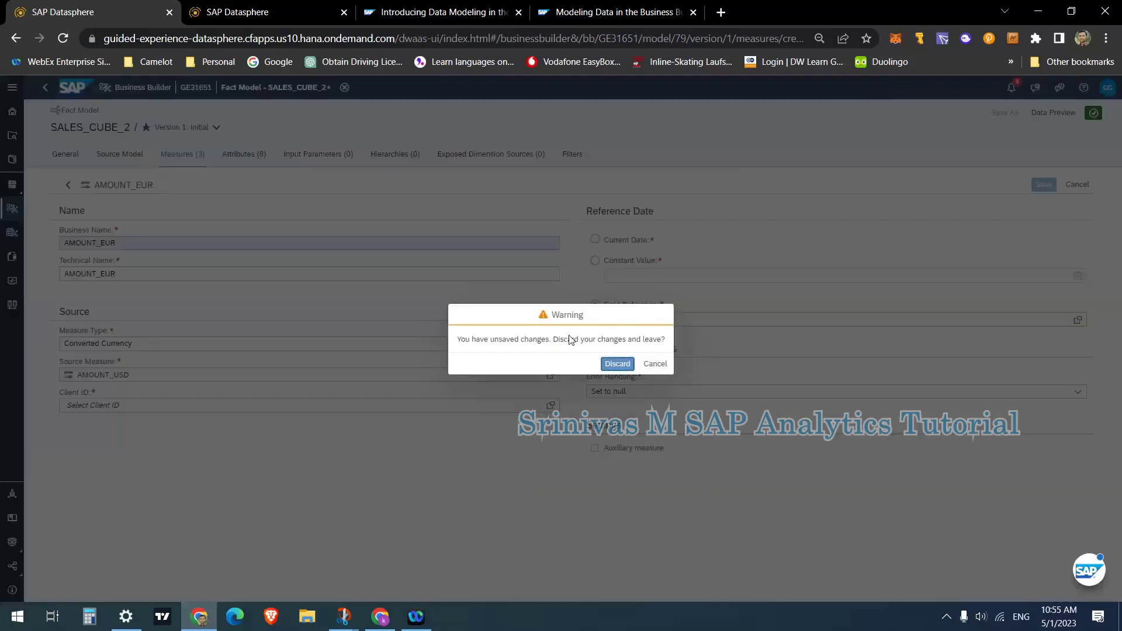
pyautogui.click(617, 367)
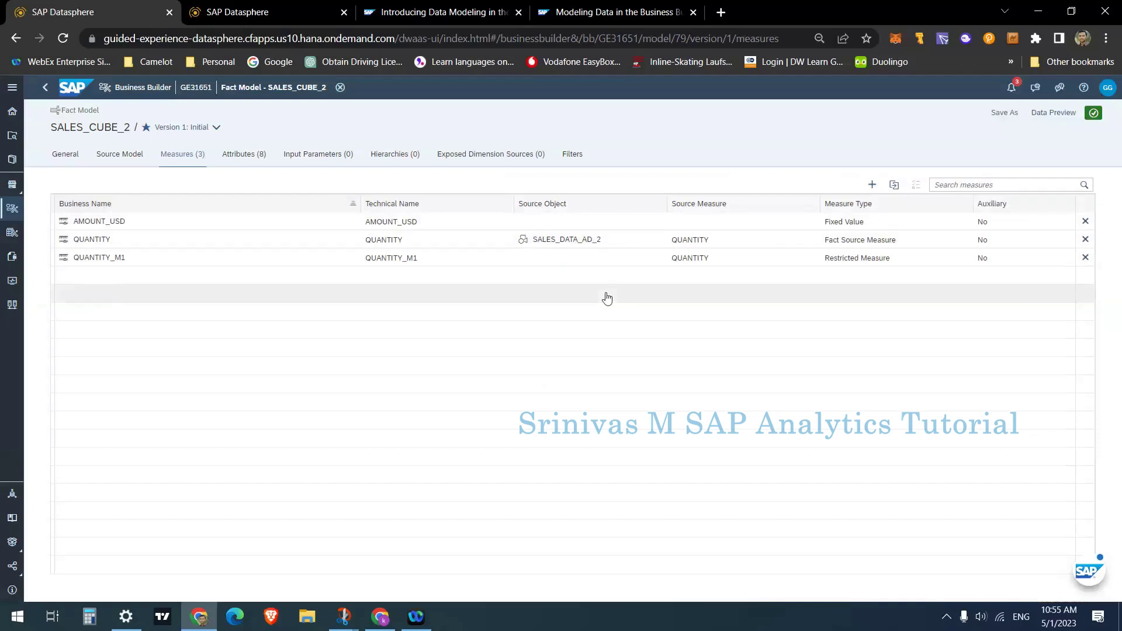
# Review the fact model's attributes, the calculated attribute options, the input parameters and the exposed dimension sources
pyautogui.click(253, 155)
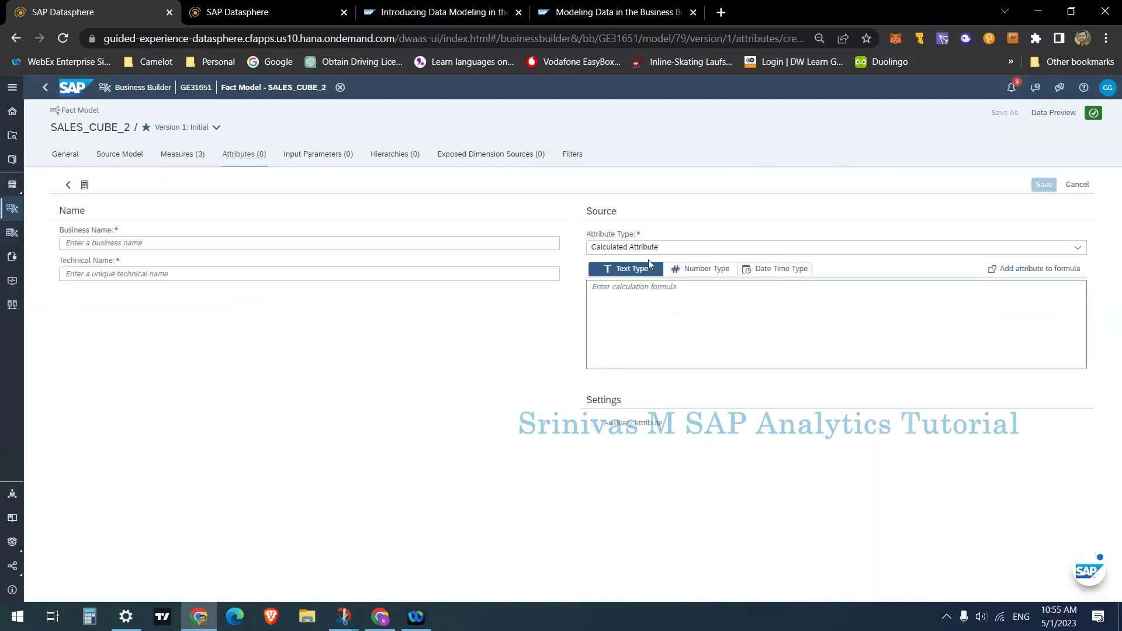
pyautogui.click(1077, 185)
pyautogui.click(327, 157)
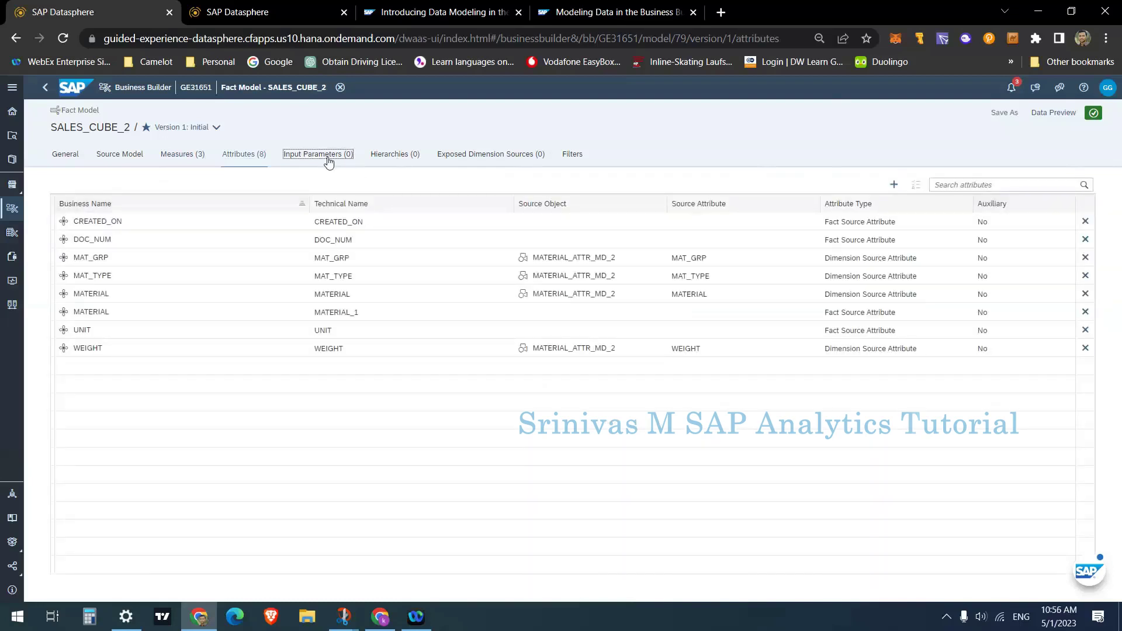
pyautogui.click(292, 161)
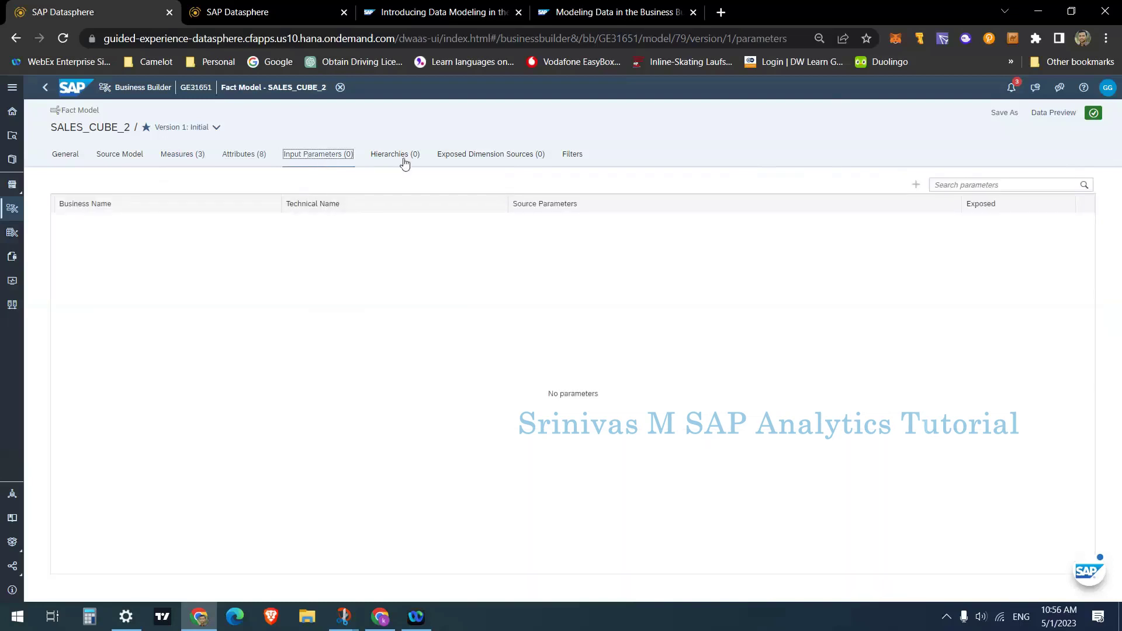
pyautogui.click(489, 154)
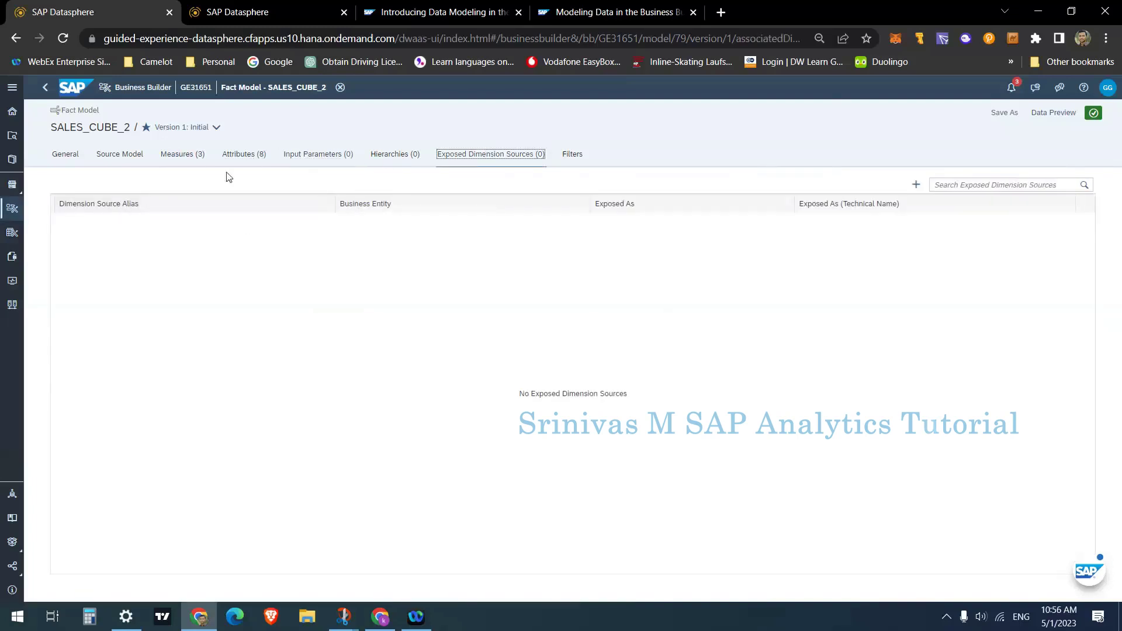
pyautogui.click(129, 157)
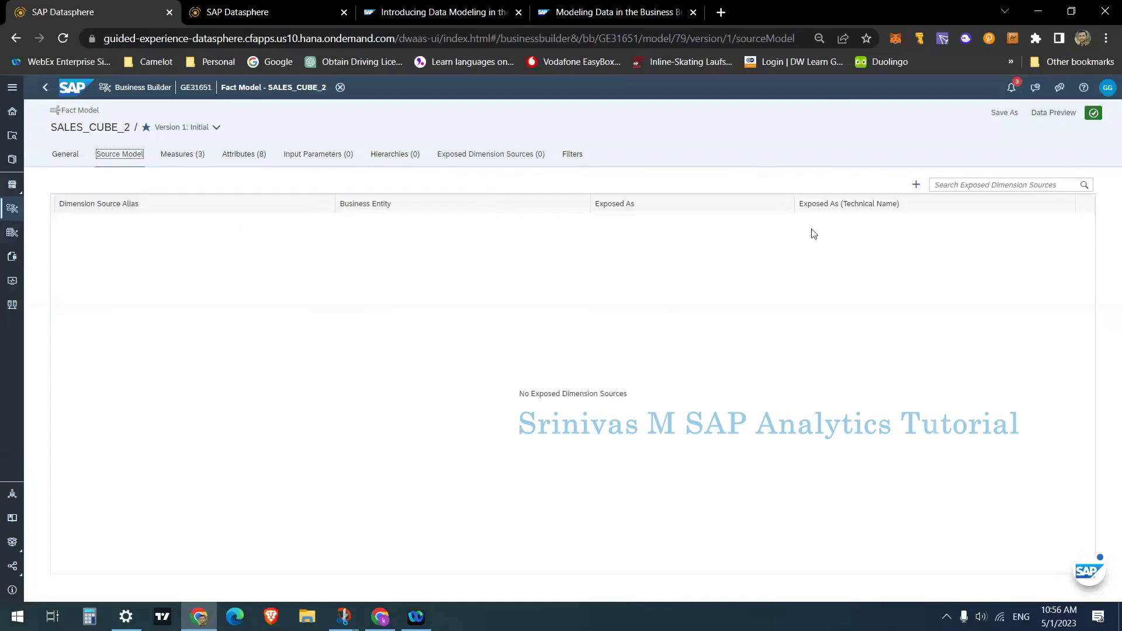
# Set the status of the fact model's initial version to Ready to Use and save the model
pyautogui.click(66, 155)
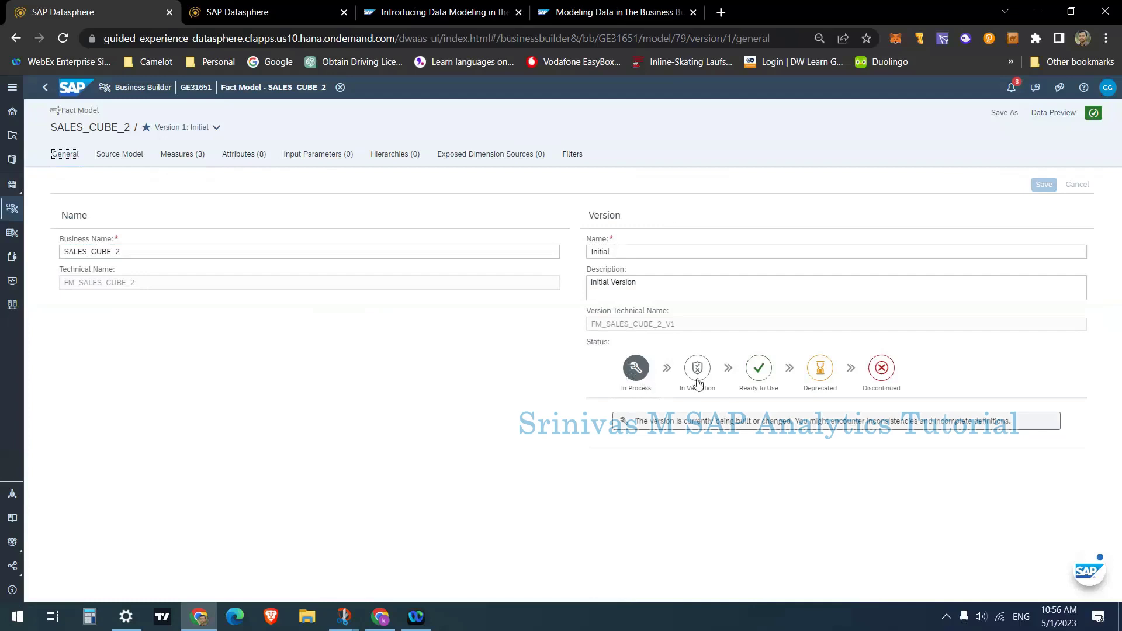
pyautogui.click(758, 372)
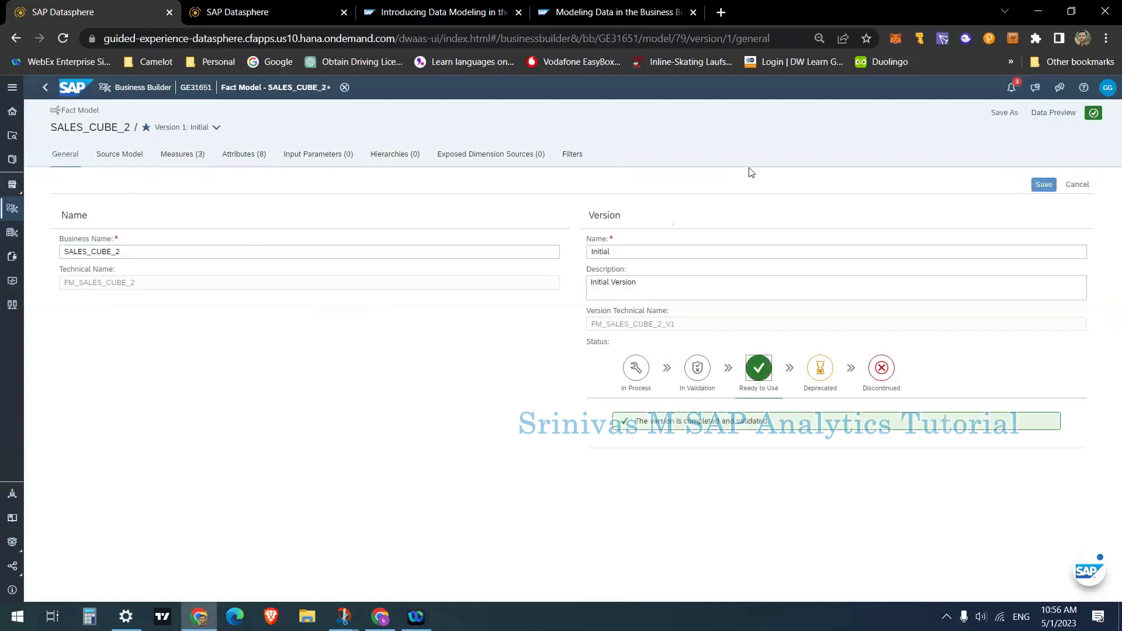
pyautogui.click(1045, 185)
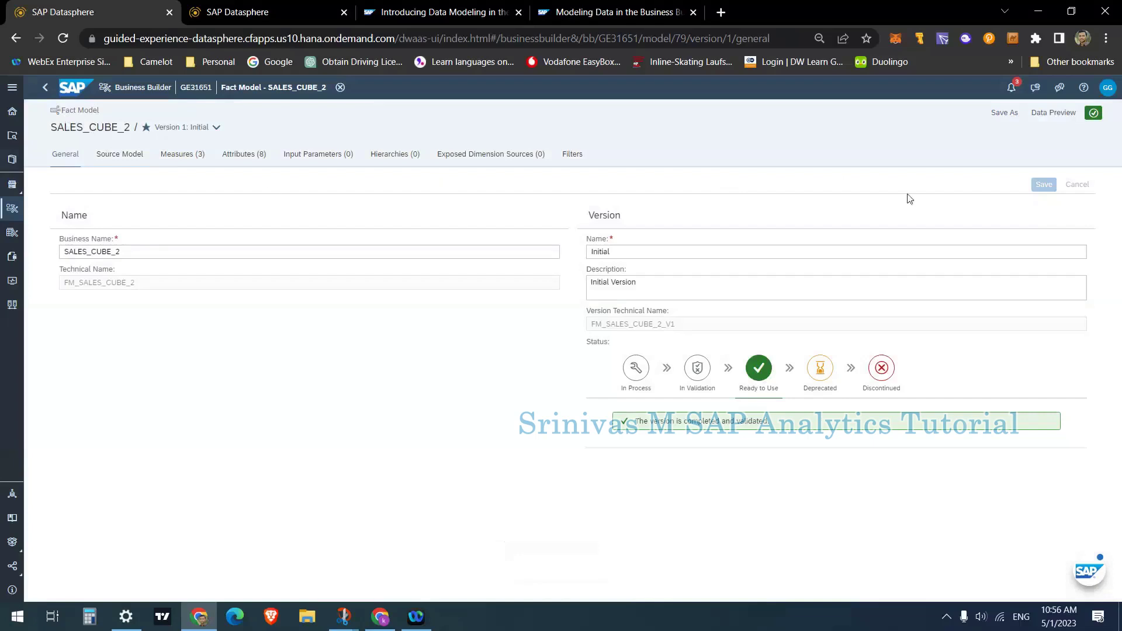
# Preview the data of SALES_CUBE_2 and add the QUANTITY_M1 measure to the perspective
pyautogui.click(1050, 117)
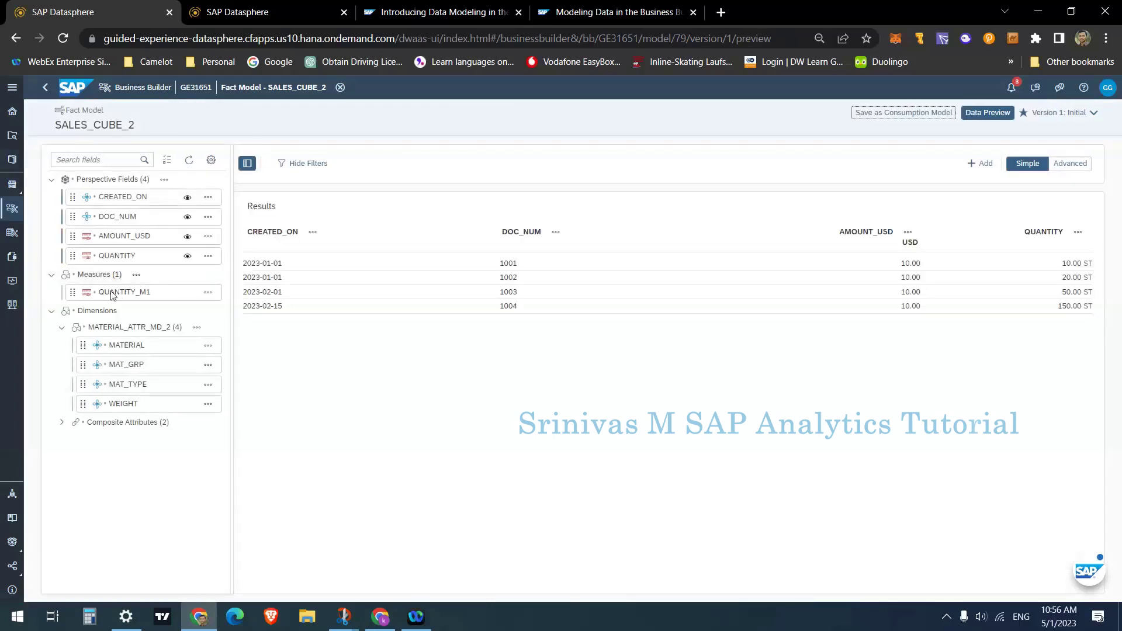
pyautogui.click(208, 292)
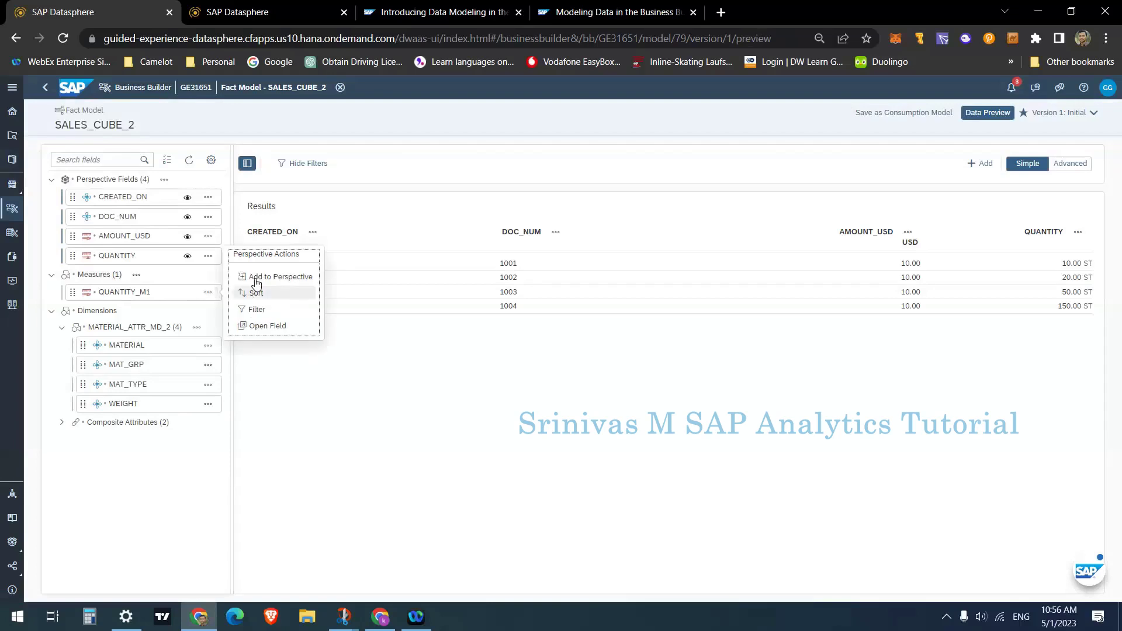
pyautogui.click(256, 278)
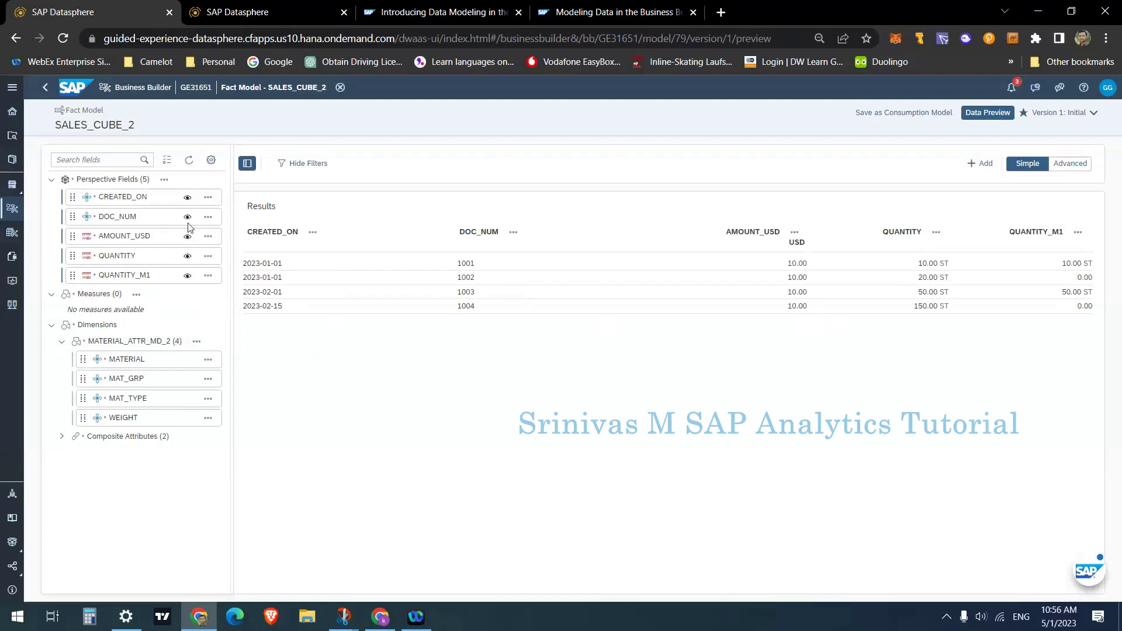
# Remove CREATED_ON and DOC_NUM from the preview perspective and add MATERIAL from the MATERIAL_ATTR_MD_2 dimension
pyautogui.click(208, 199)
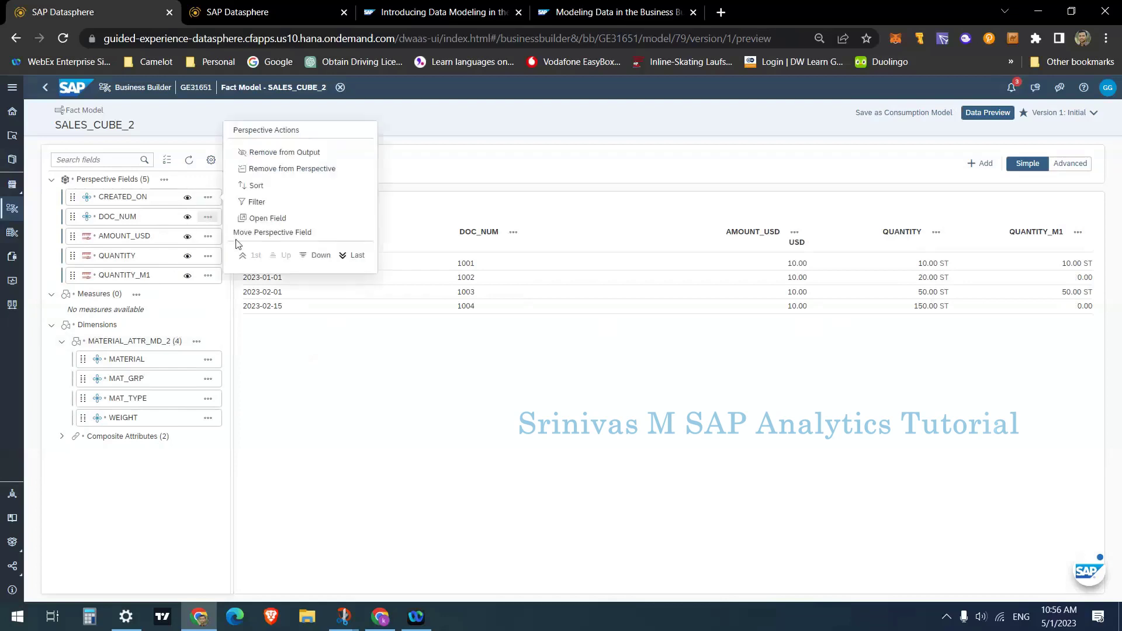
pyautogui.click(243, 169)
pyautogui.click(208, 197)
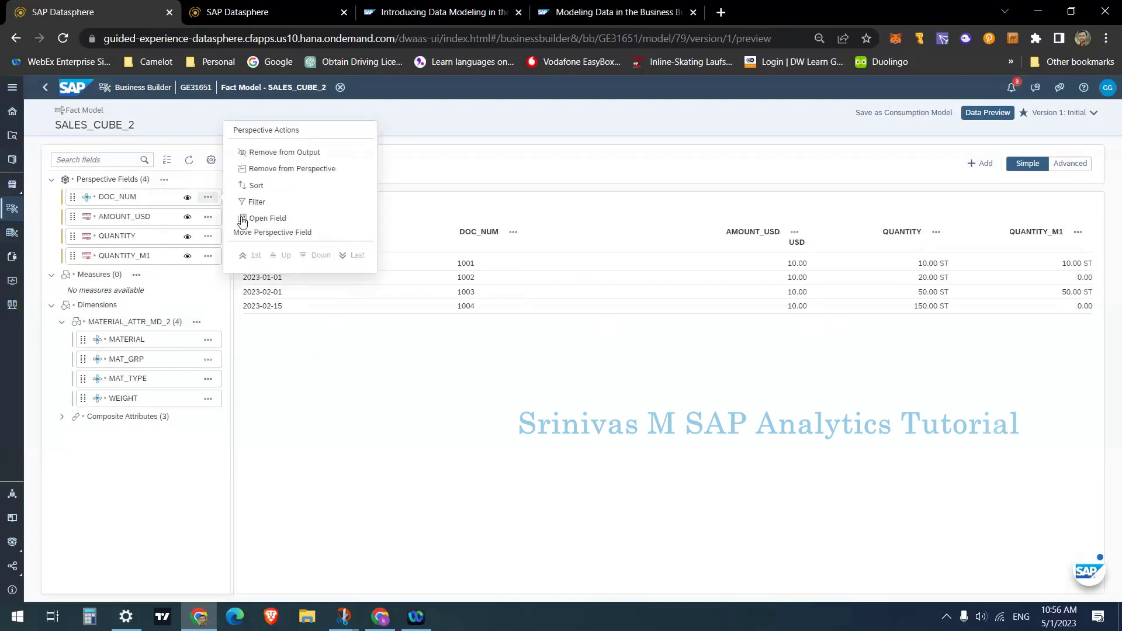
pyautogui.click(252, 171)
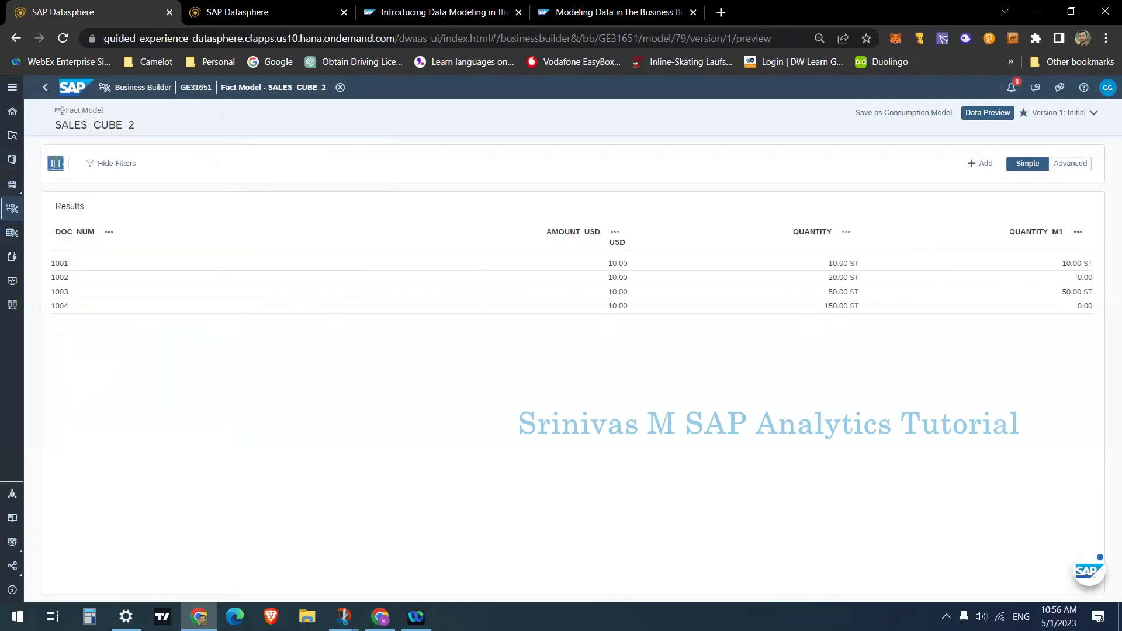
pyautogui.click(56, 163)
pyautogui.click(184, 197)
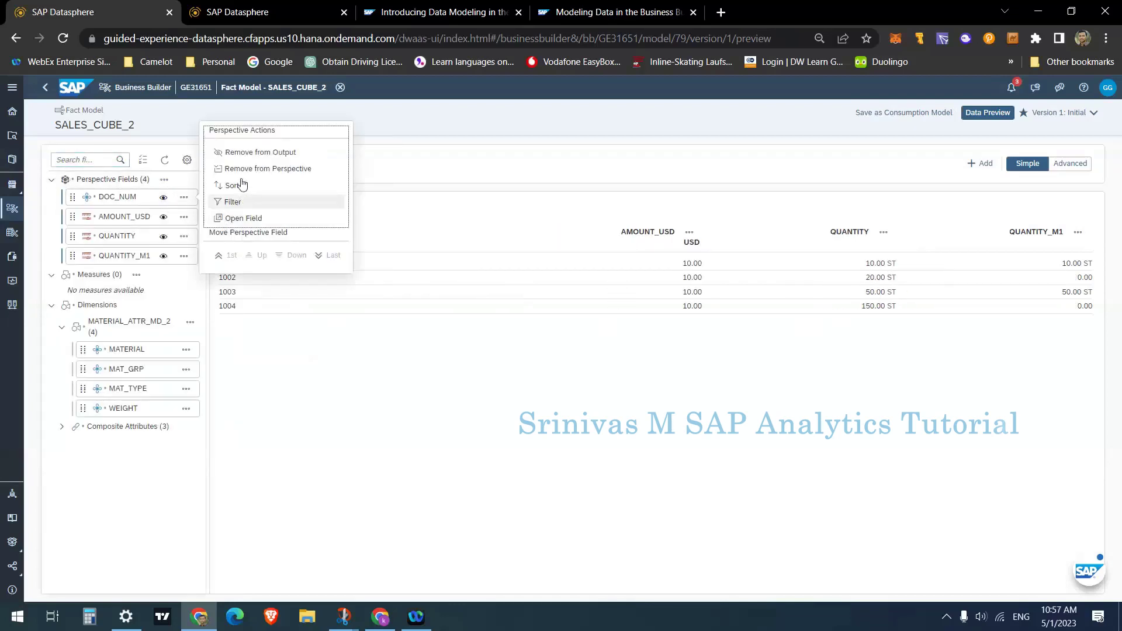
pyautogui.click(243, 170)
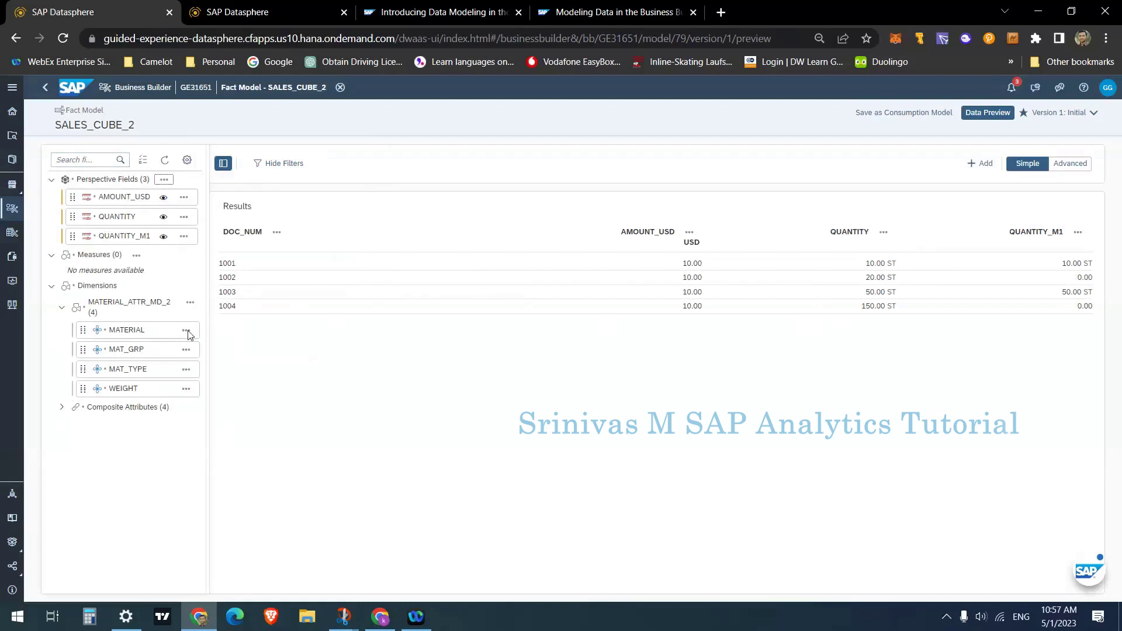
pyautogui.click(186, 330)
pyautogui.click(225, 295)
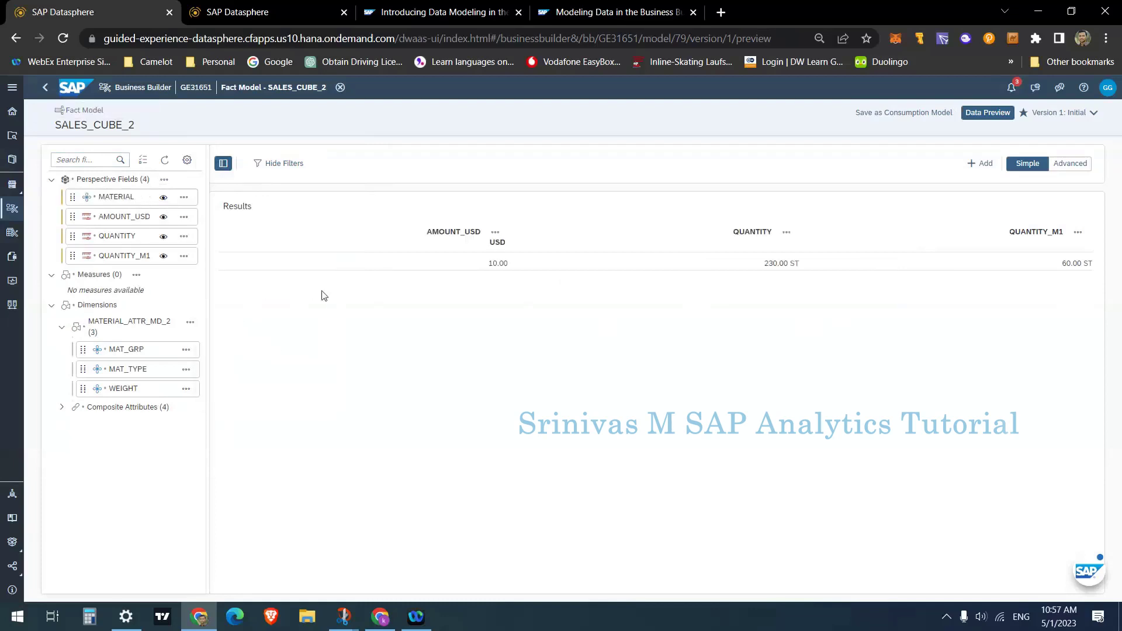